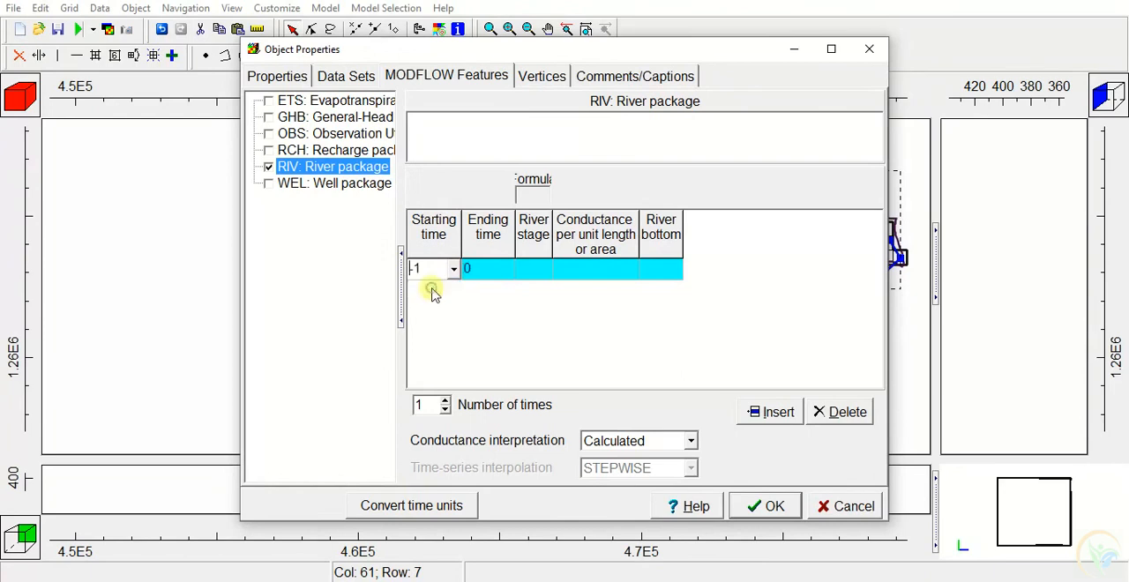
Accept the river object's properties with the river stage left empty and return to the model view
left_click(541, 273)
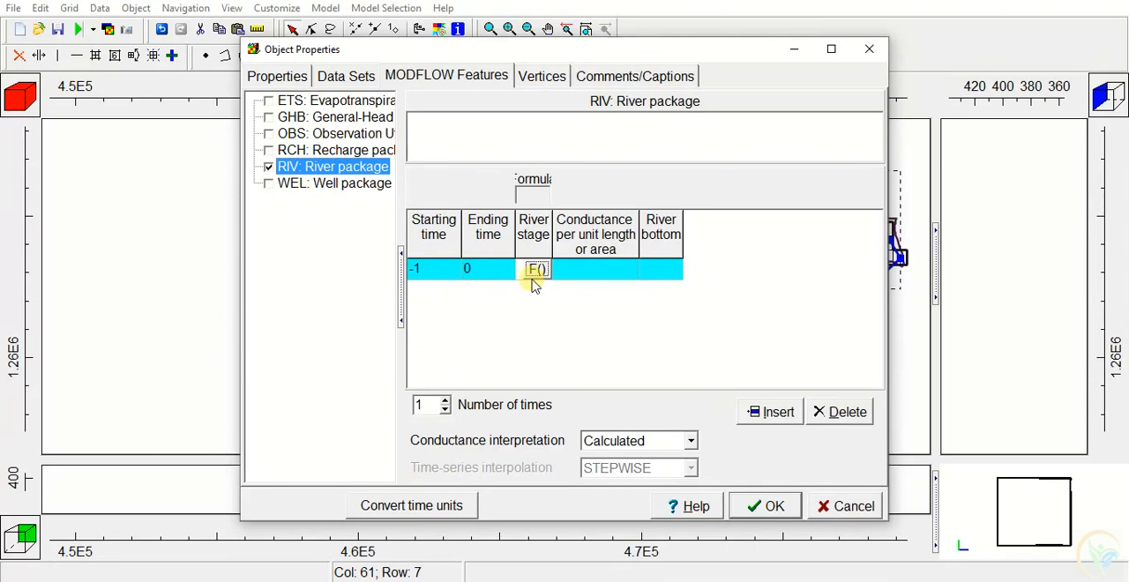
left_click(795, 53)
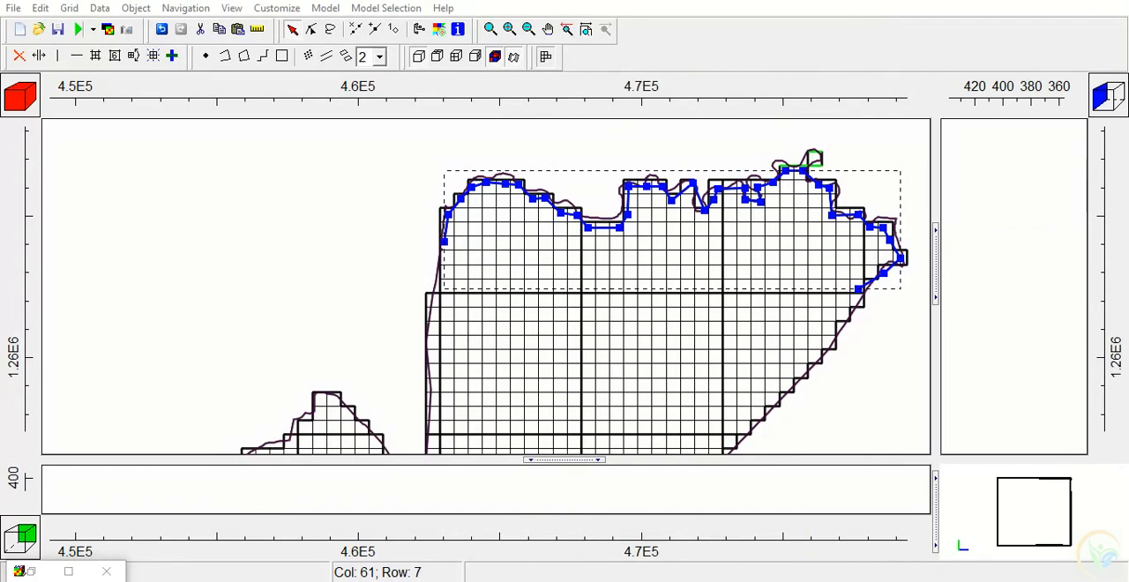
left_click(68, 572)
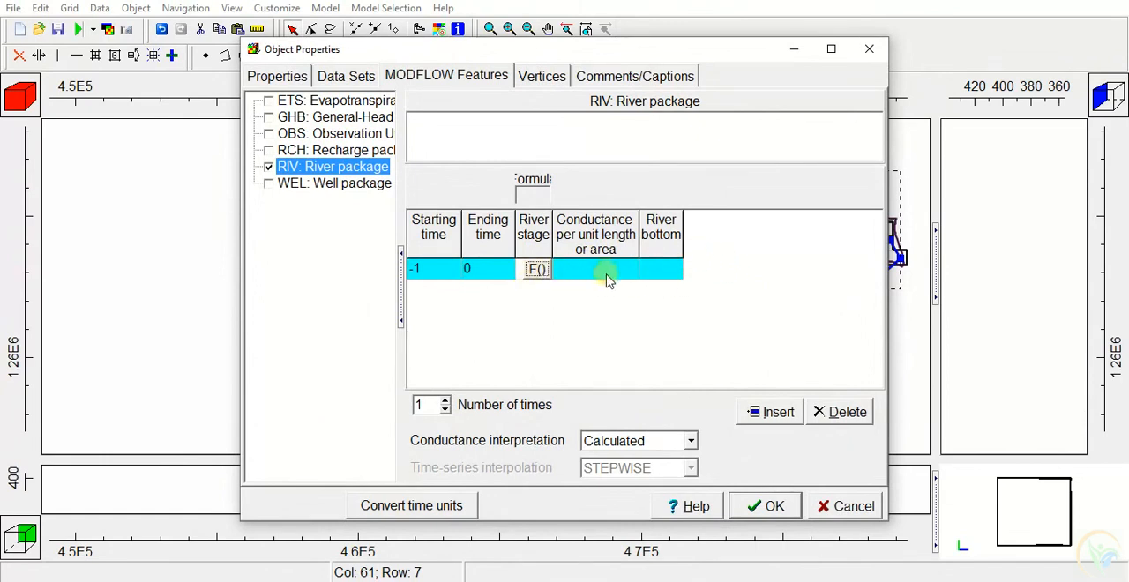
left_click(763, 505)
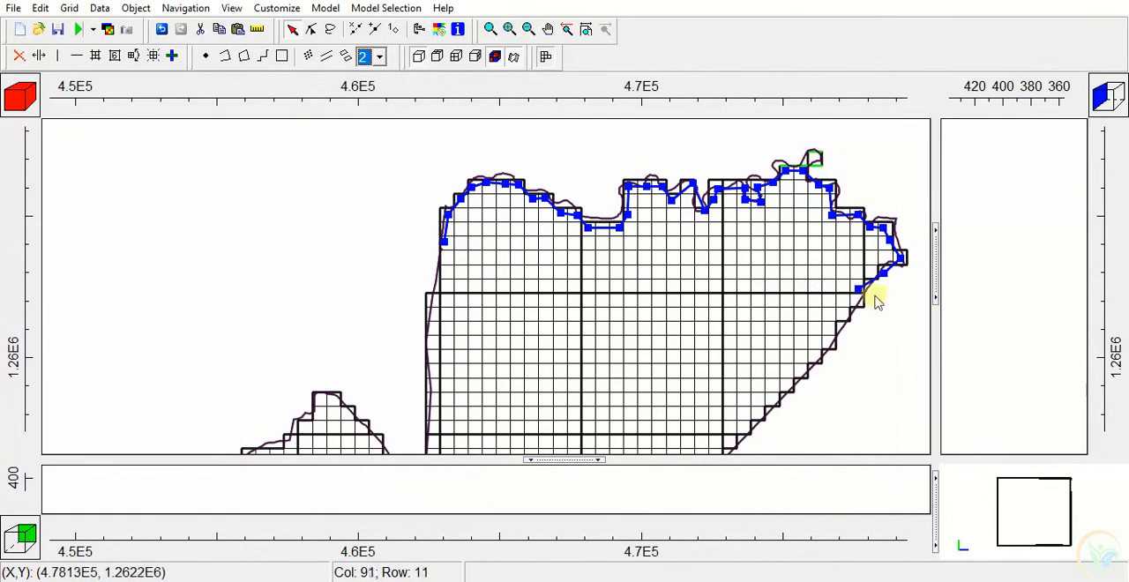
Review the monthly river stage averages of both gauges in RiverStage.xls, and minimise the workbook and the Model Data folder
mouse_move(463, 581)
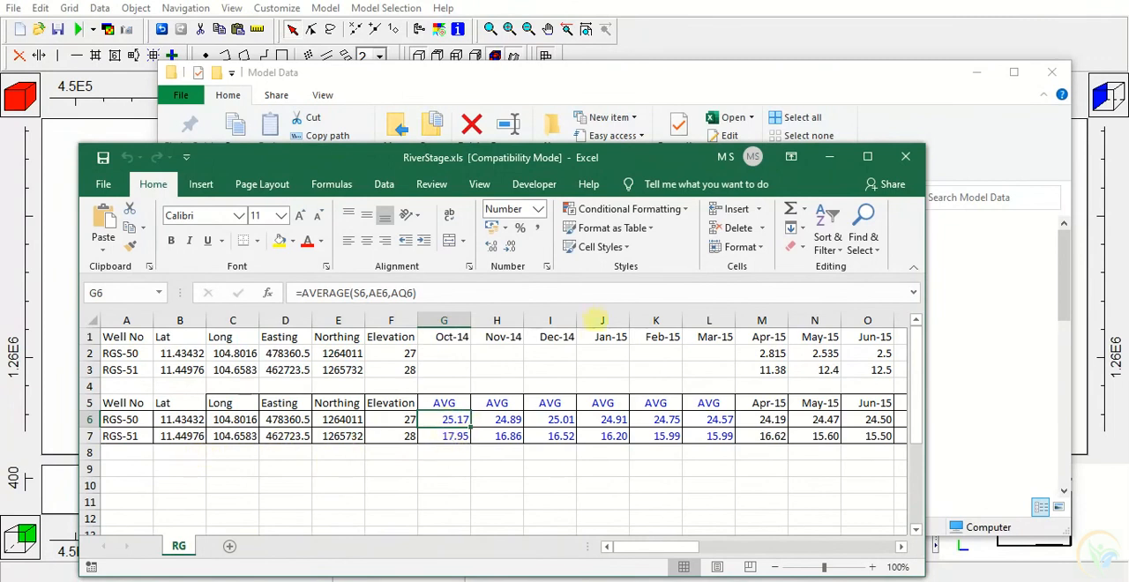
left_click(829, 156)
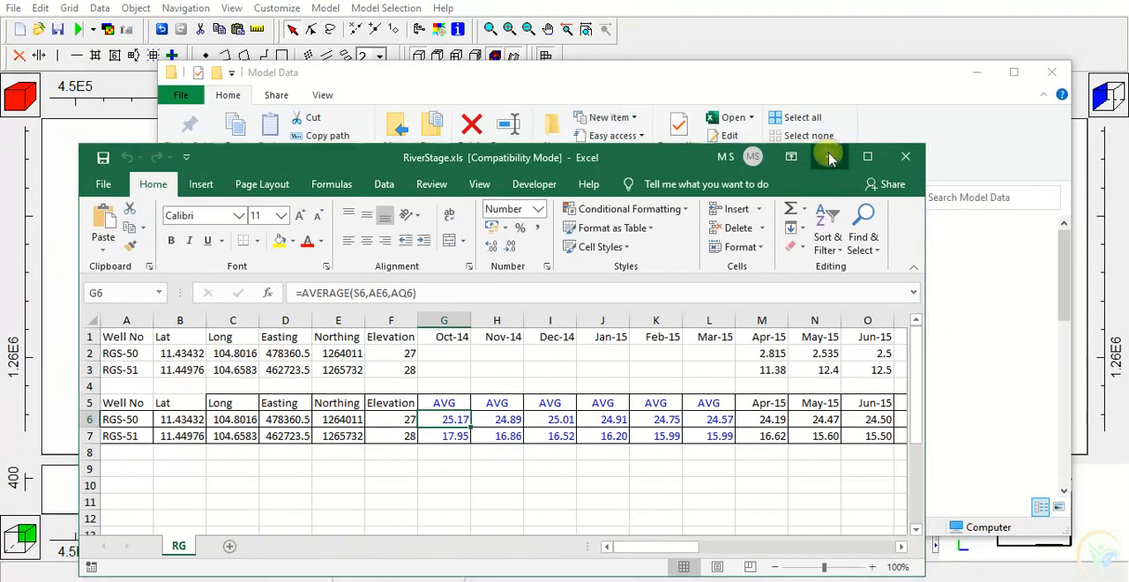
left_click(976, 74)
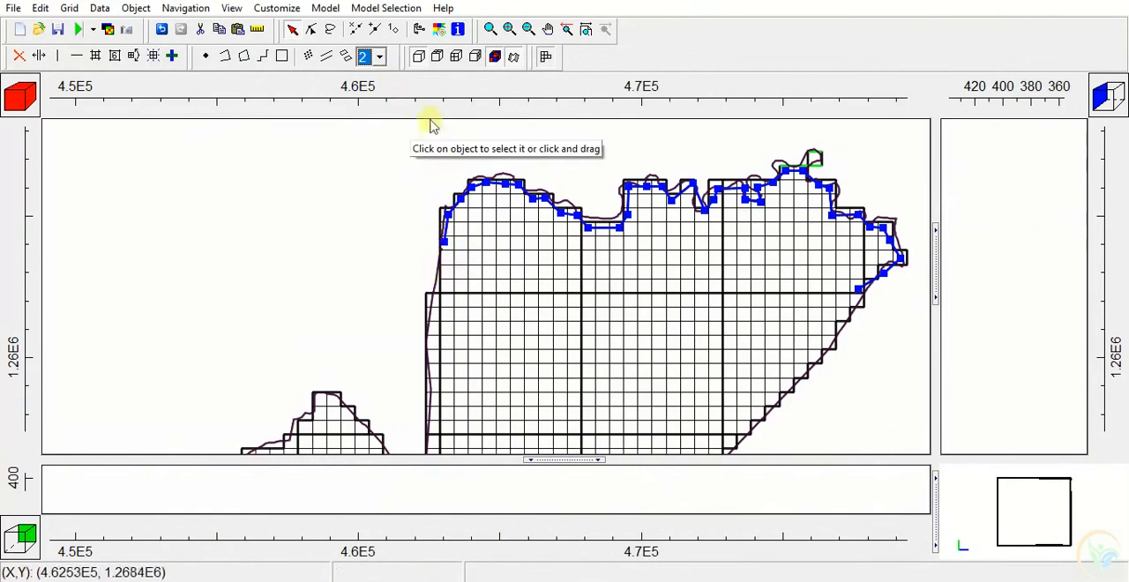
Add a vertex value key named RiverStage at the western end vertex of the river line
left_click(395, 31)
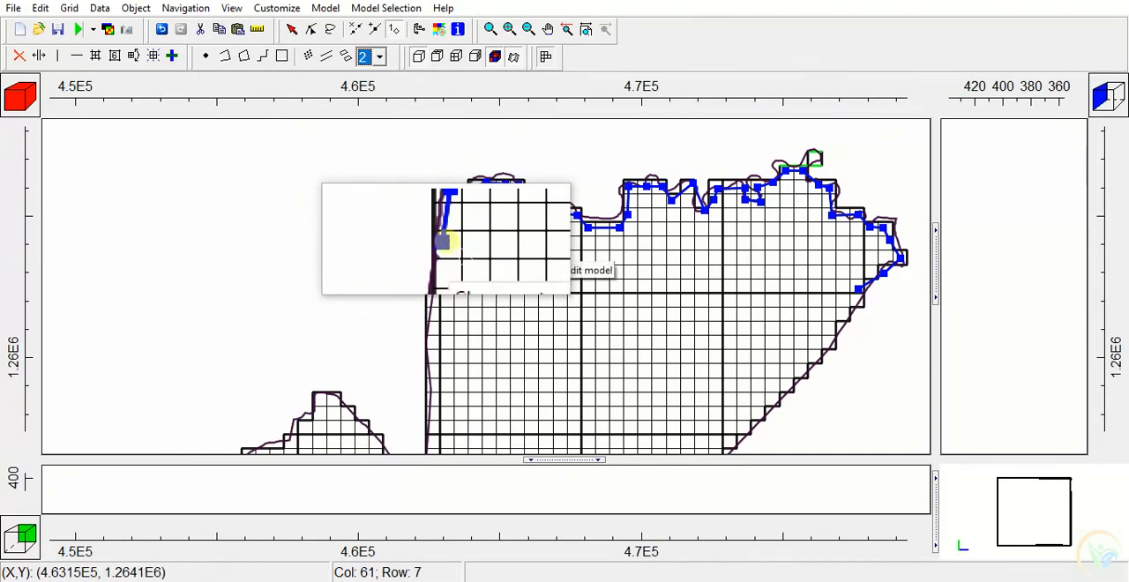
left_click(443, 241)
double_click(443, 244)
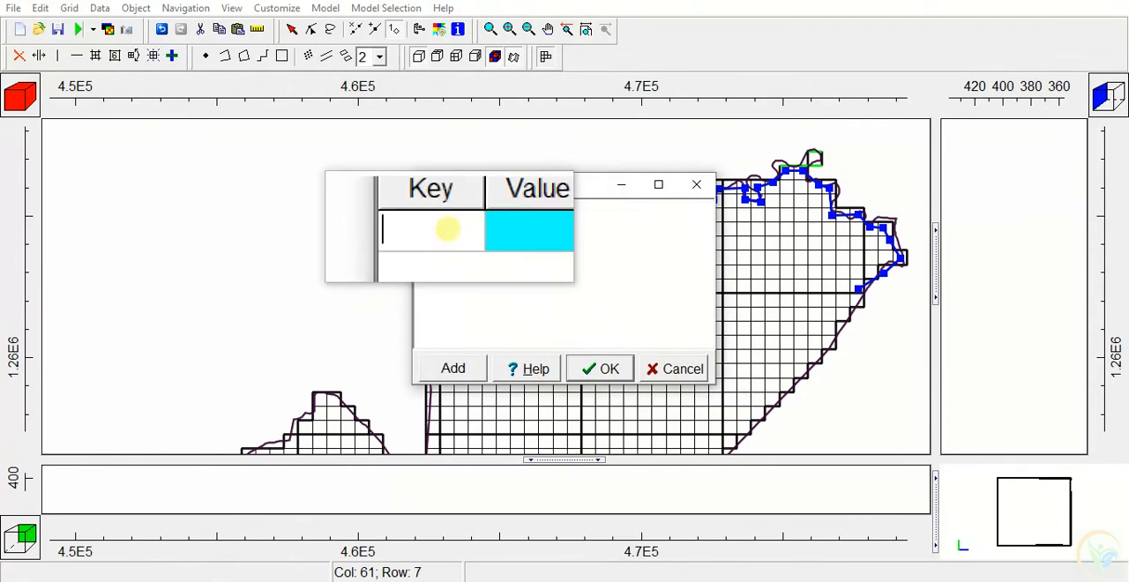
type("RiverS")
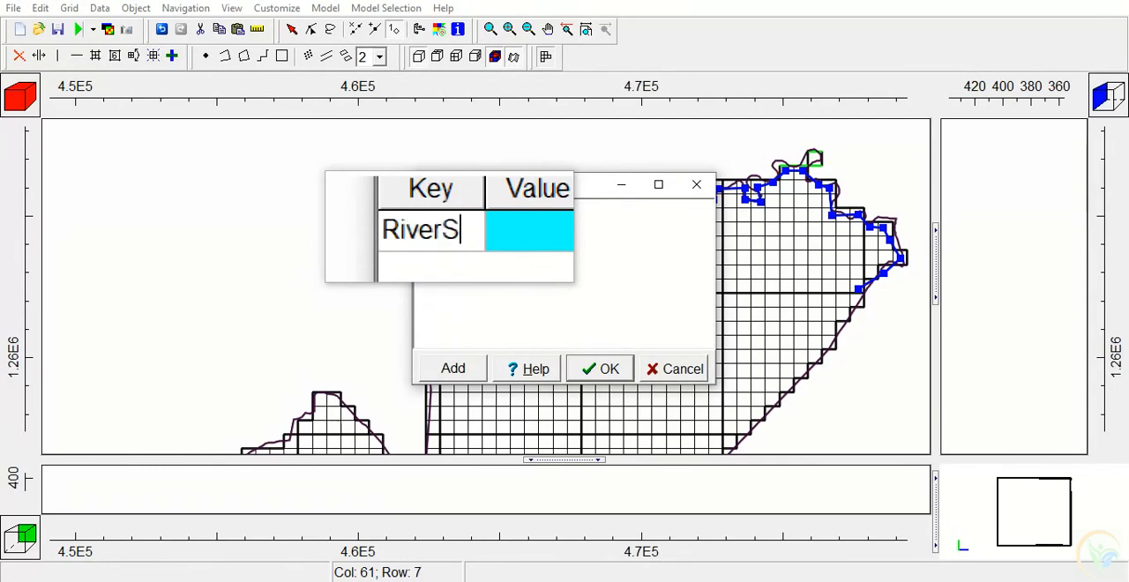
type("tage")
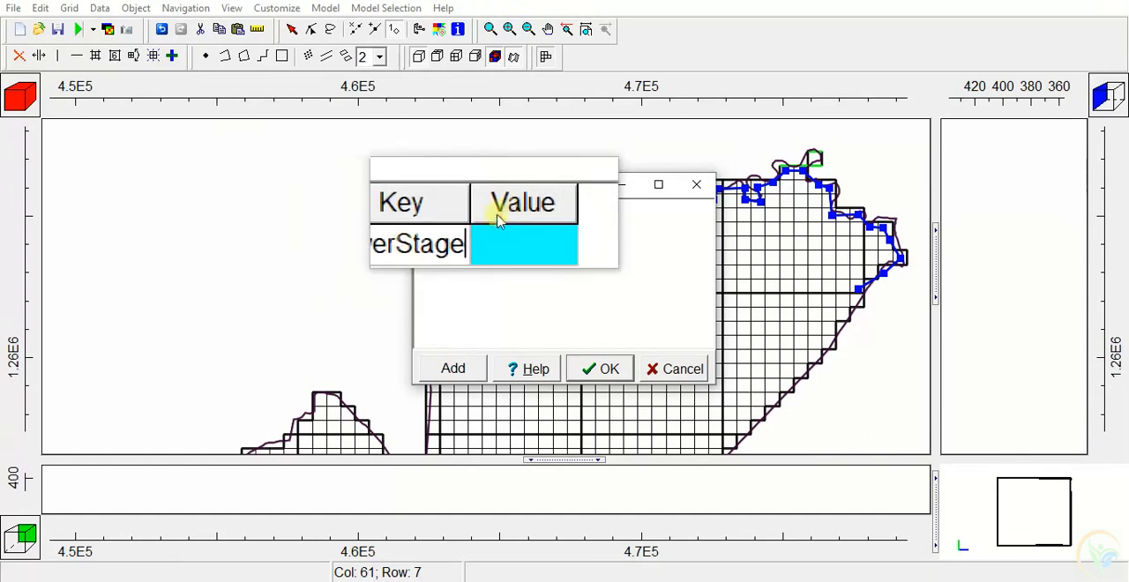
Set the western end vertex's RiverStage value to 25.17, consulting the Oct-14 average in RiverStage.xls
left_click(505, 227)
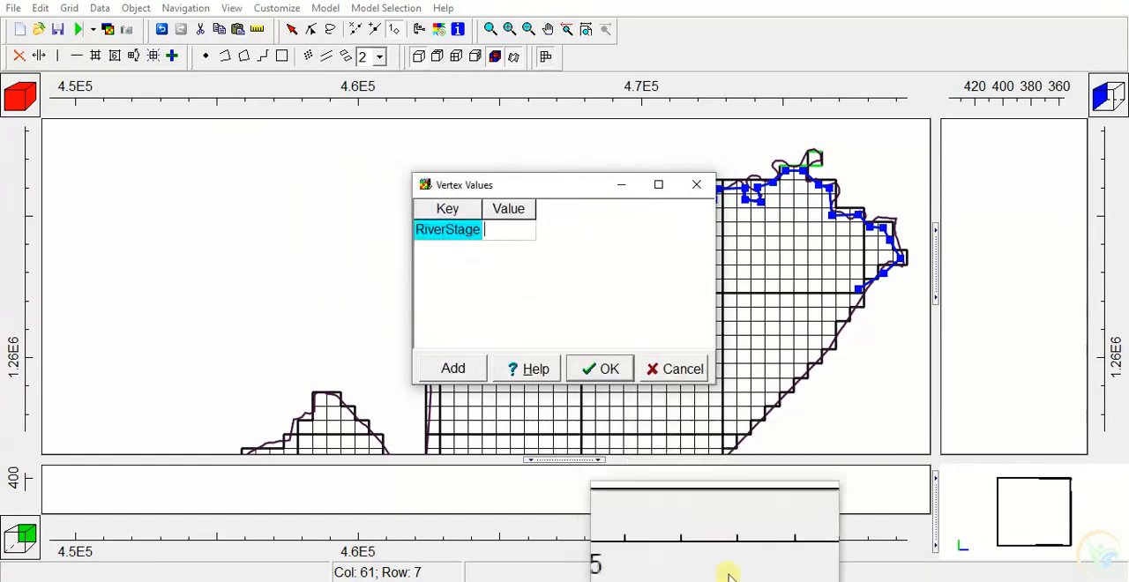
left_click(771, 580)
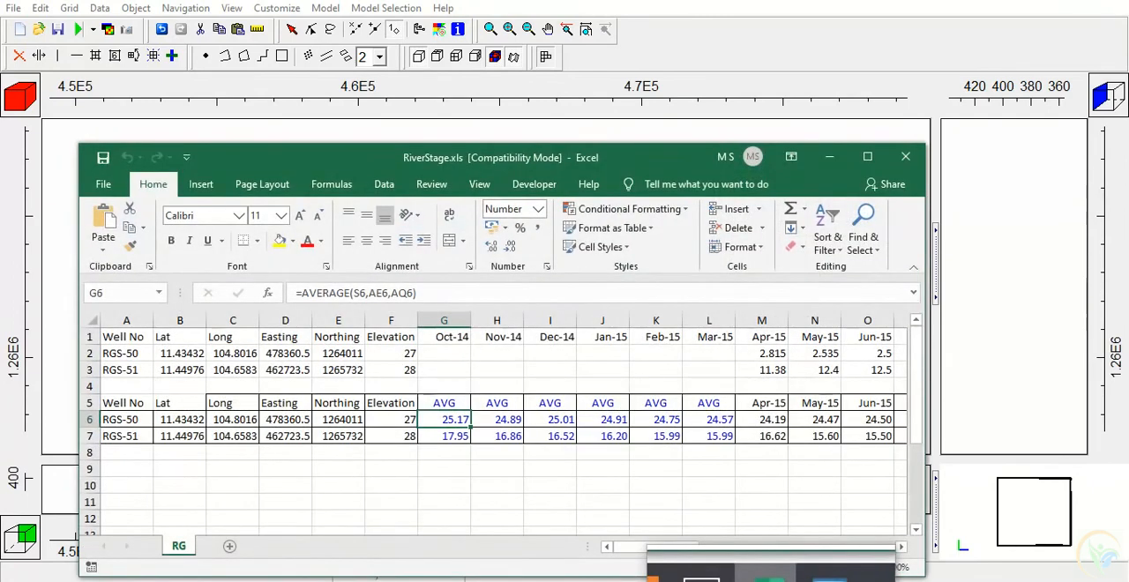
left_click(771, 580)
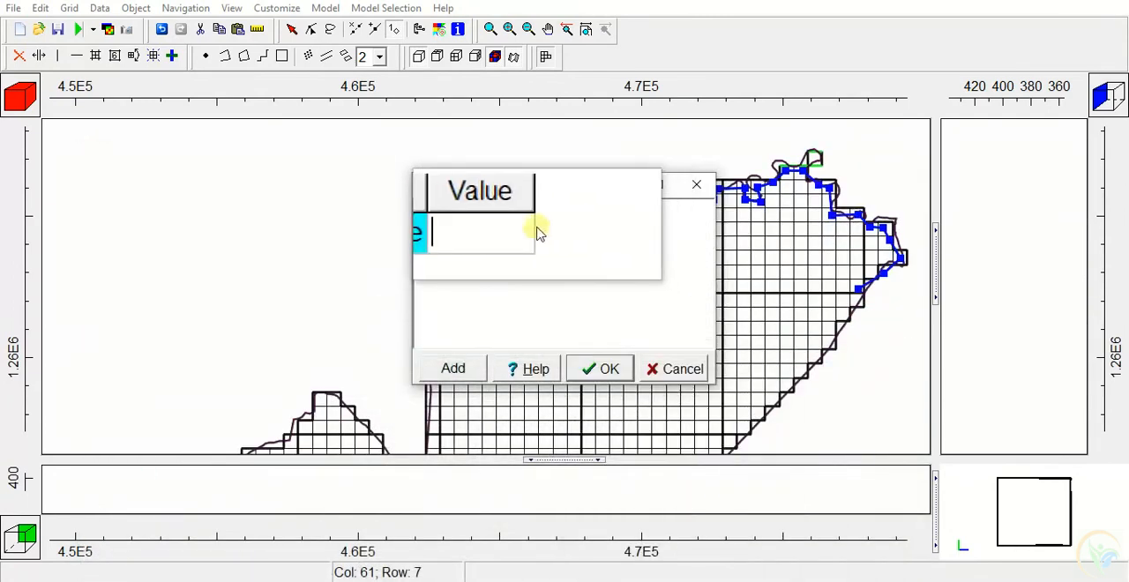
type("25.17")
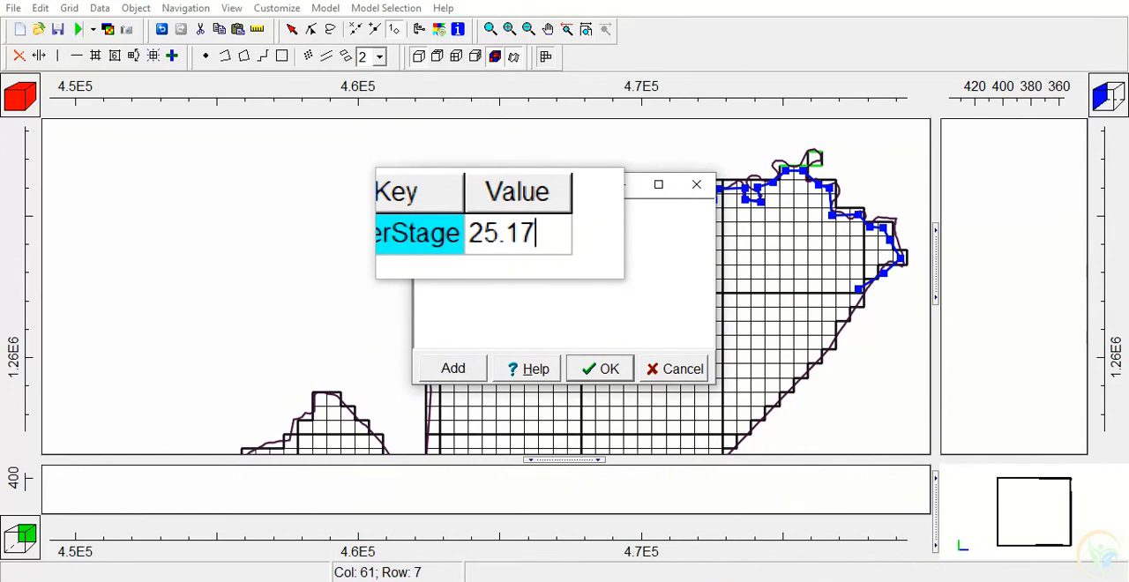
left_click(607, 371)
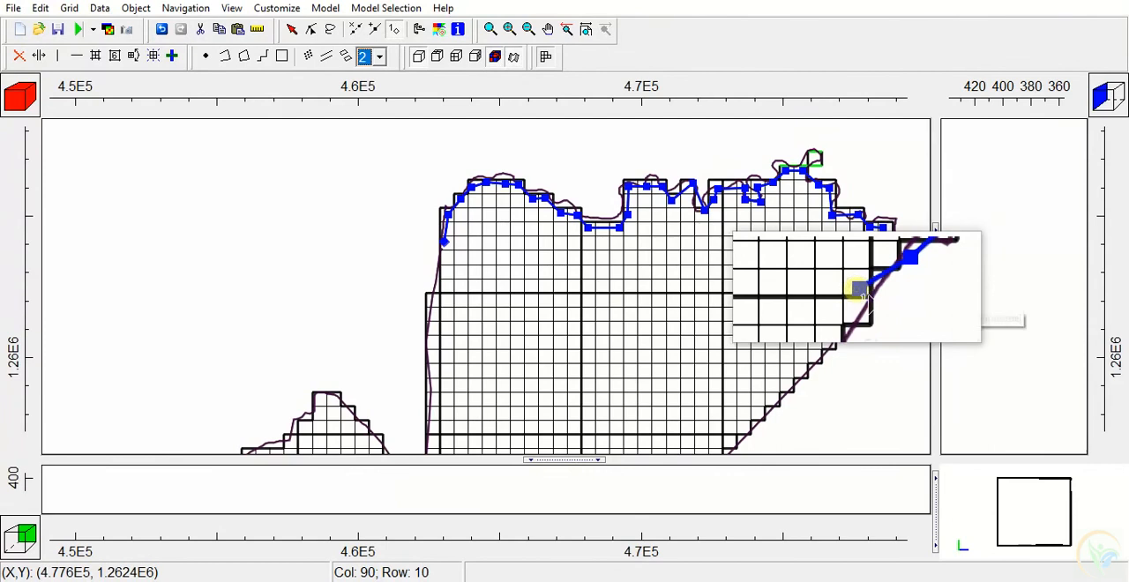
Set the RiverStage vertex value to 17.95 at the eastern end vertex of the river line
double_click(861, 291)
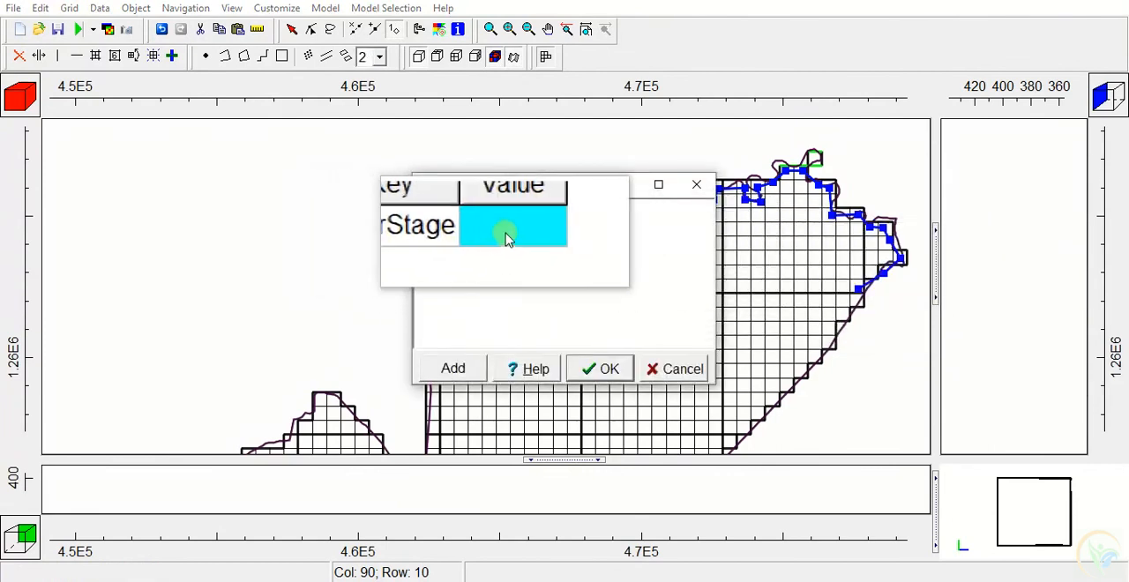
left_click(506, 233)
type("17.95")
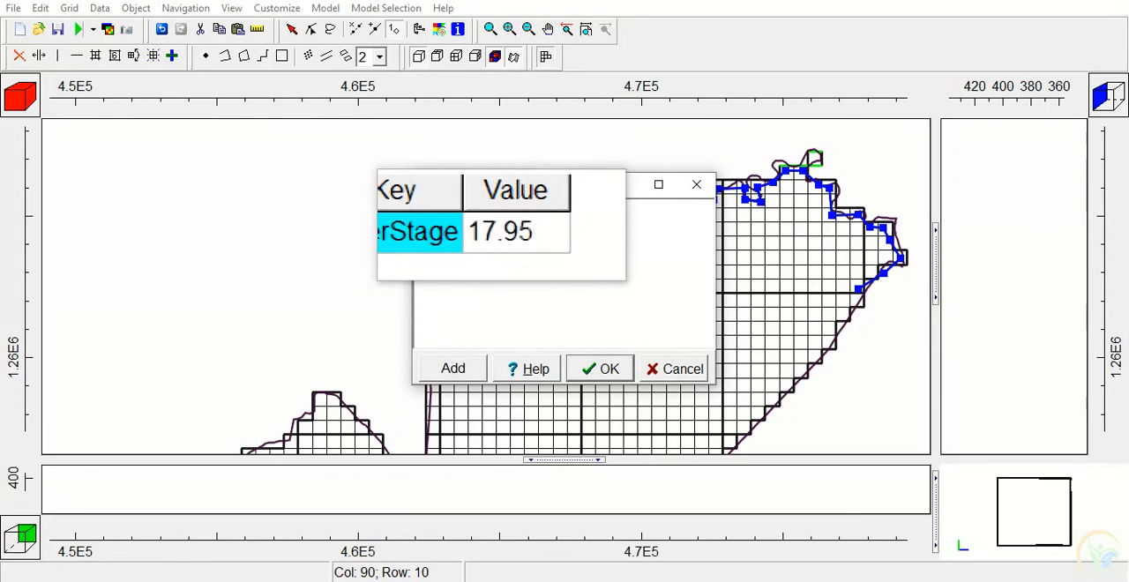
left_click(587, 370)
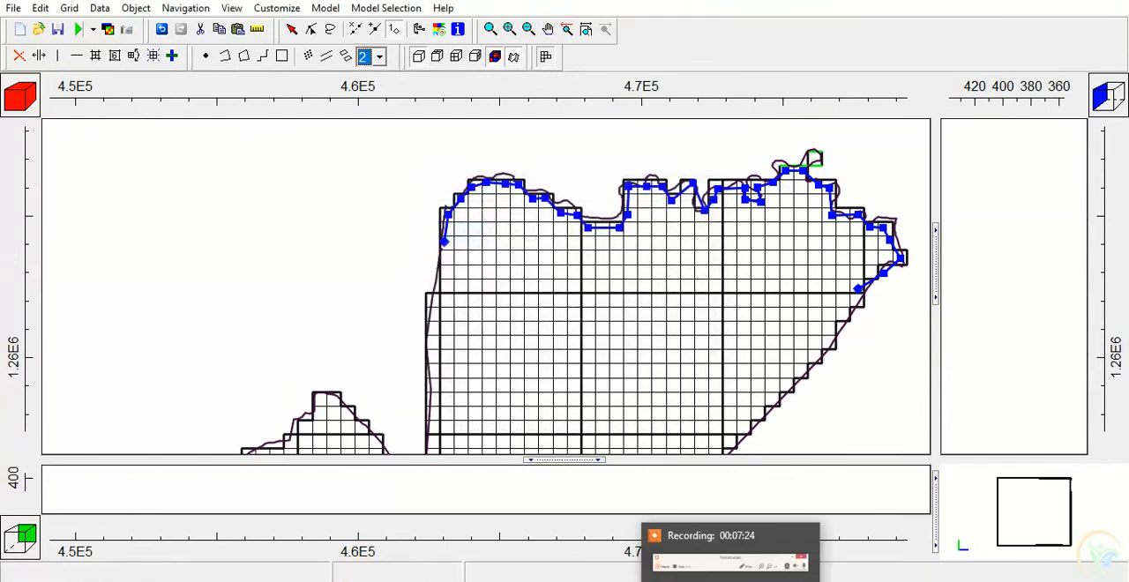
Enable the RIV River package for the RiverCells_1 object with a starting time of -1 and ending time of 0
left_click(292, 29)
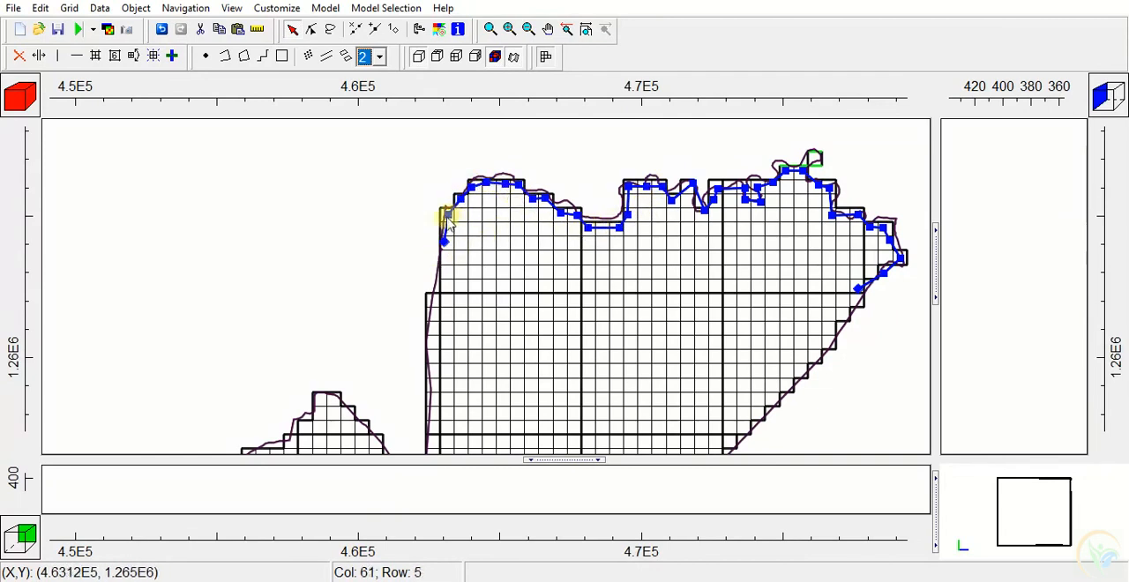
double_click(447, 219)
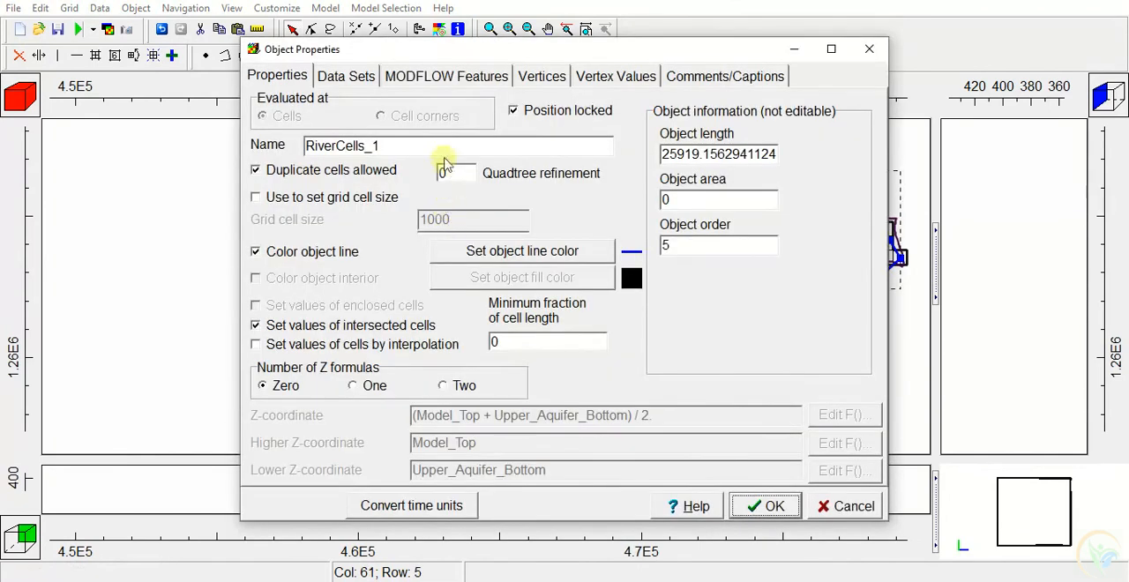
left_click(439, 78)
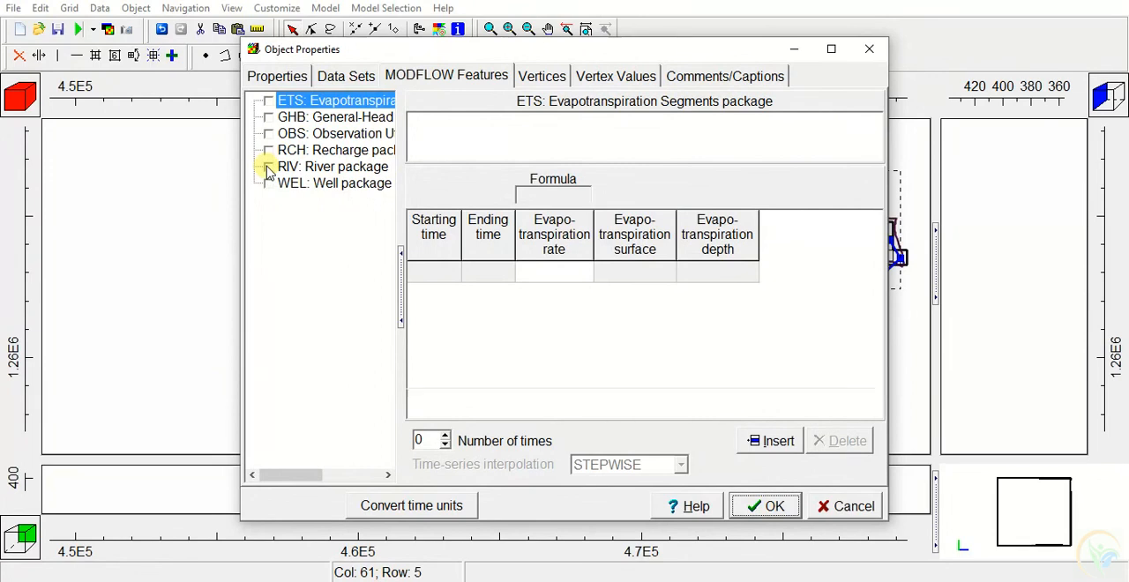
left_click(267, 170)
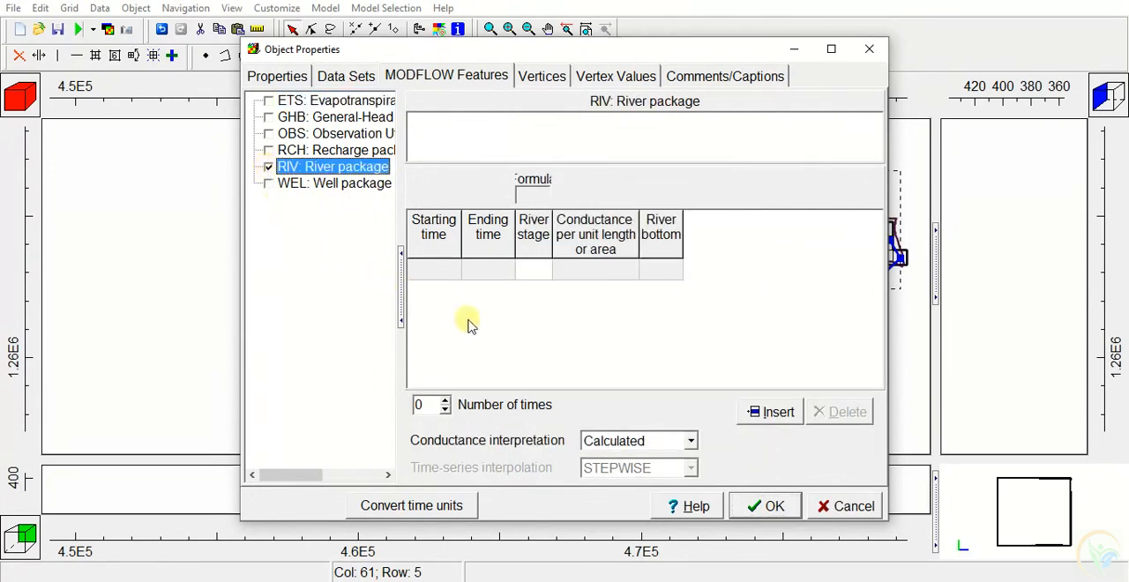
left_click(453, 272)
left_click(455, 270)
left_click(444, 288)
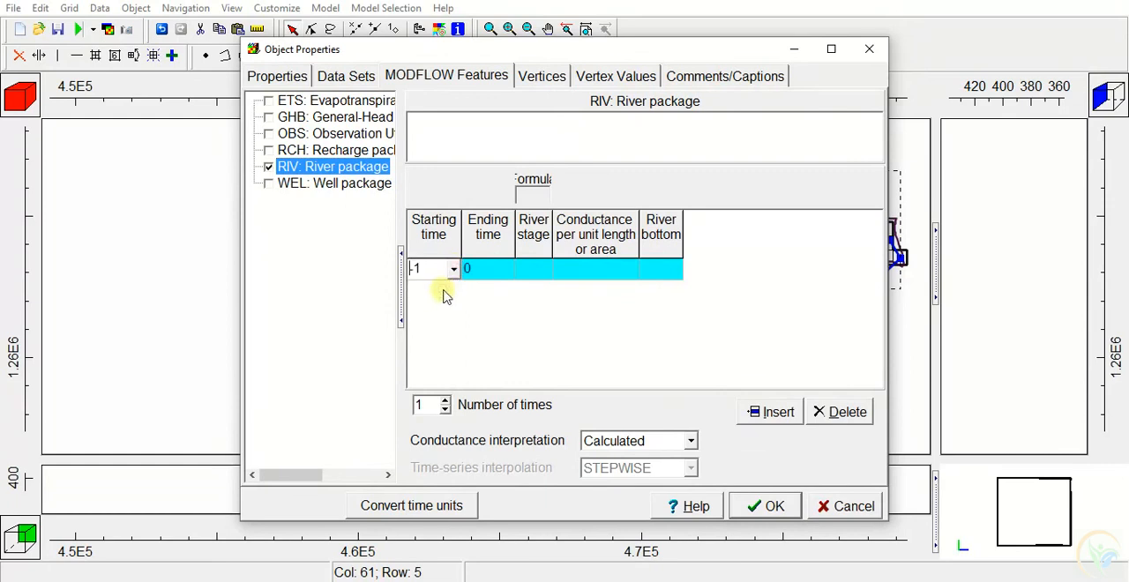
Insert the InterpolatedVertexValue function as the formula for the river stage
left_click(542, 274)
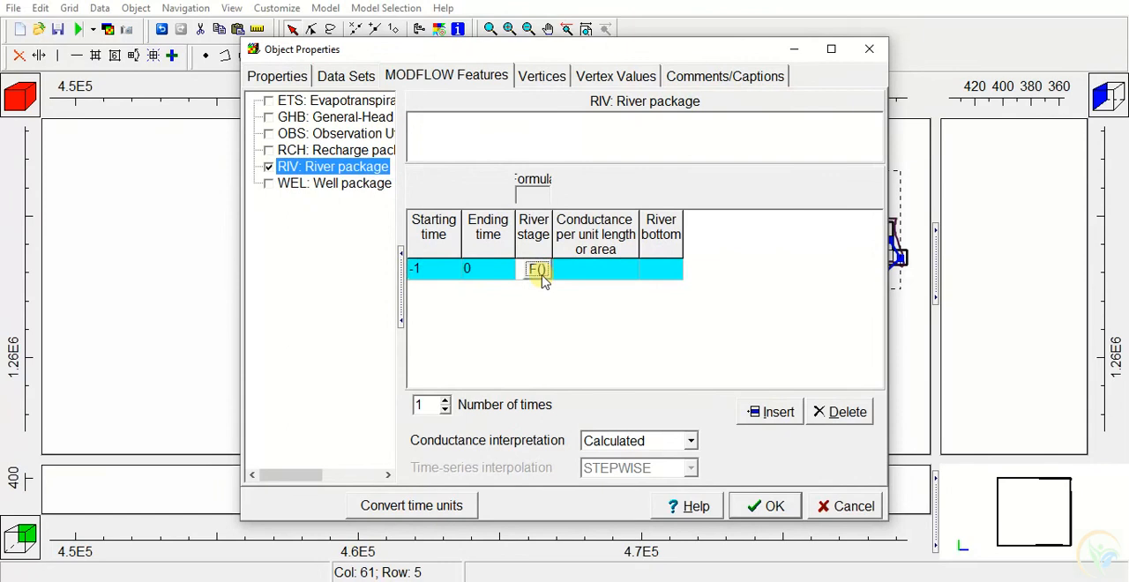
left_click(538, 270)
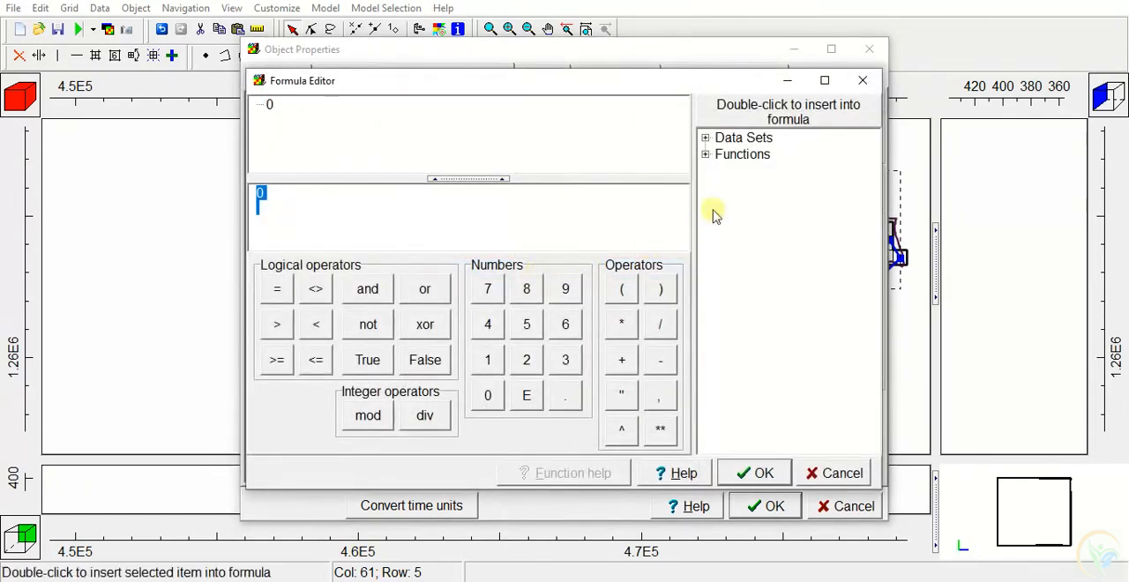
left_click(705, 154)
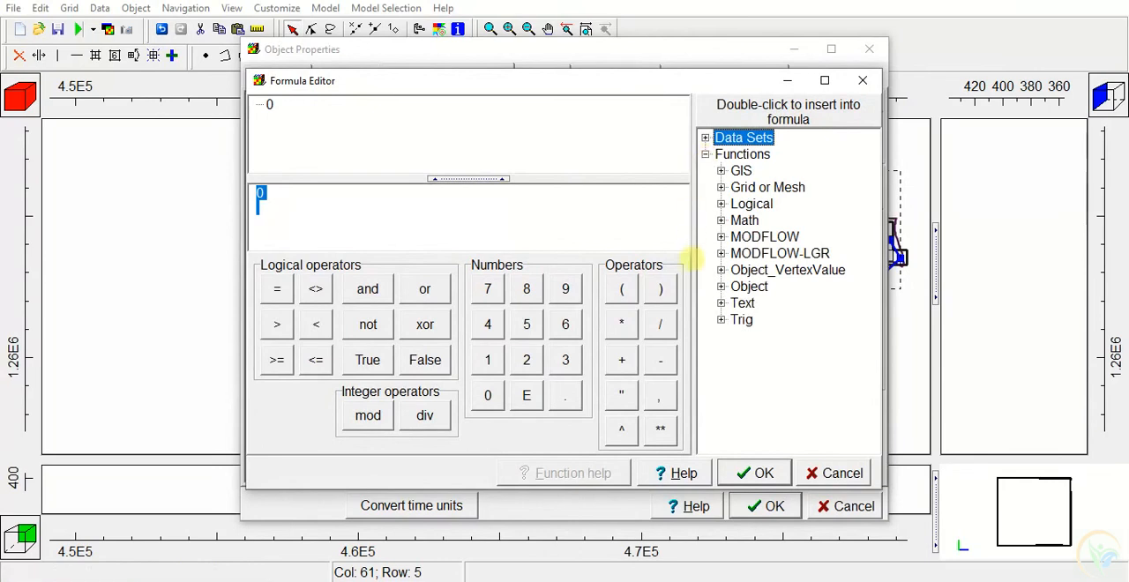
left_click(721, 270)
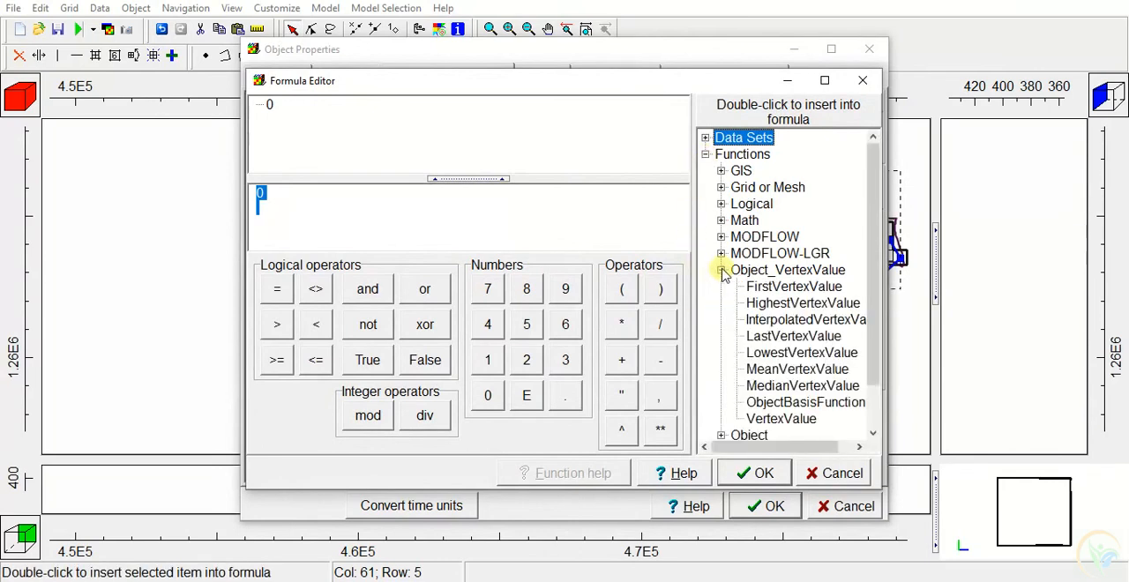
double_click(775, 321)
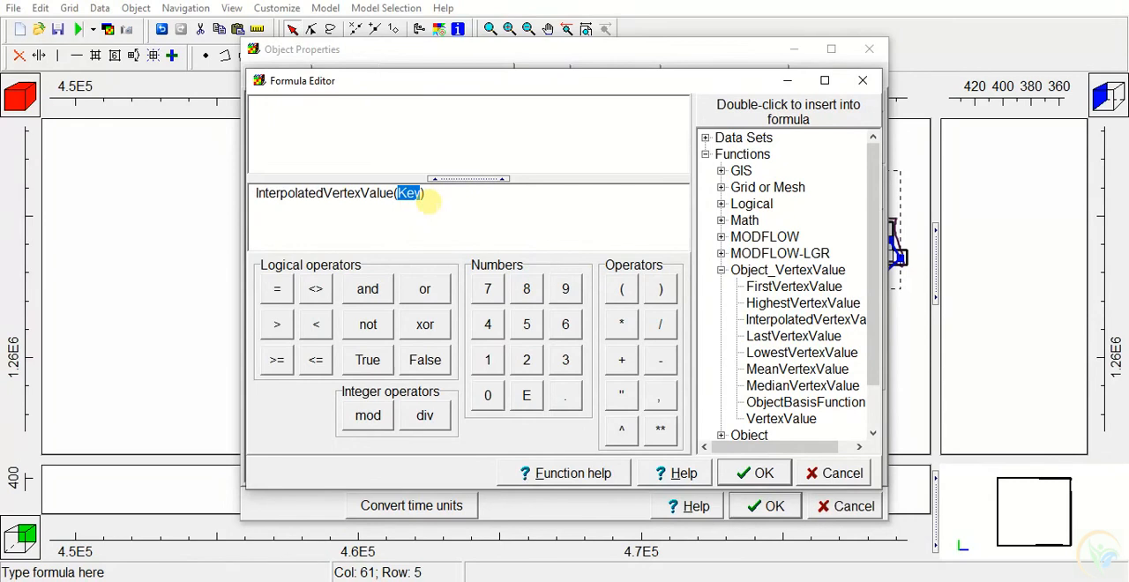
Replace the function's Key argument with "RiverStage" and accept the river stage formula
type("\"R")
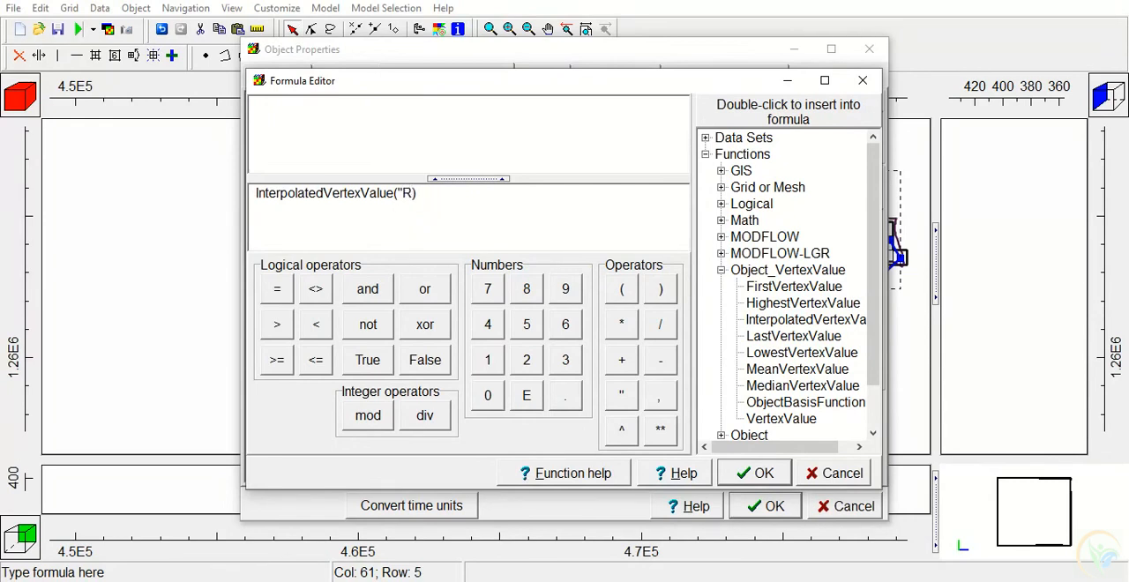
type("iverStage\"")
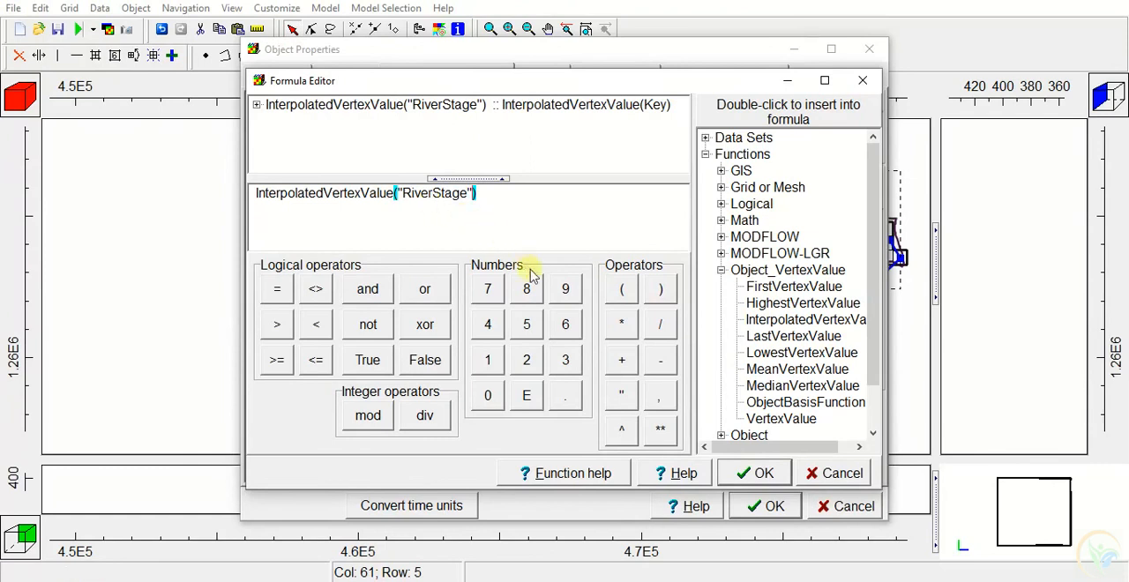
left_click(760, 474)
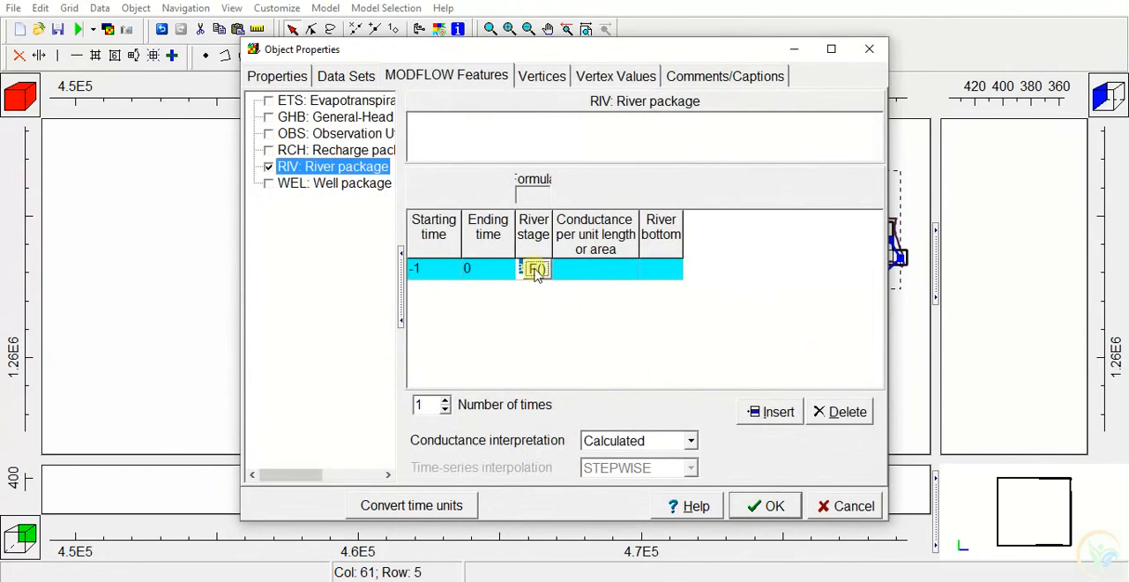
Consult the River Package help on how to formulate the conductance per unit length for a polyline object
left_click(589, 269)
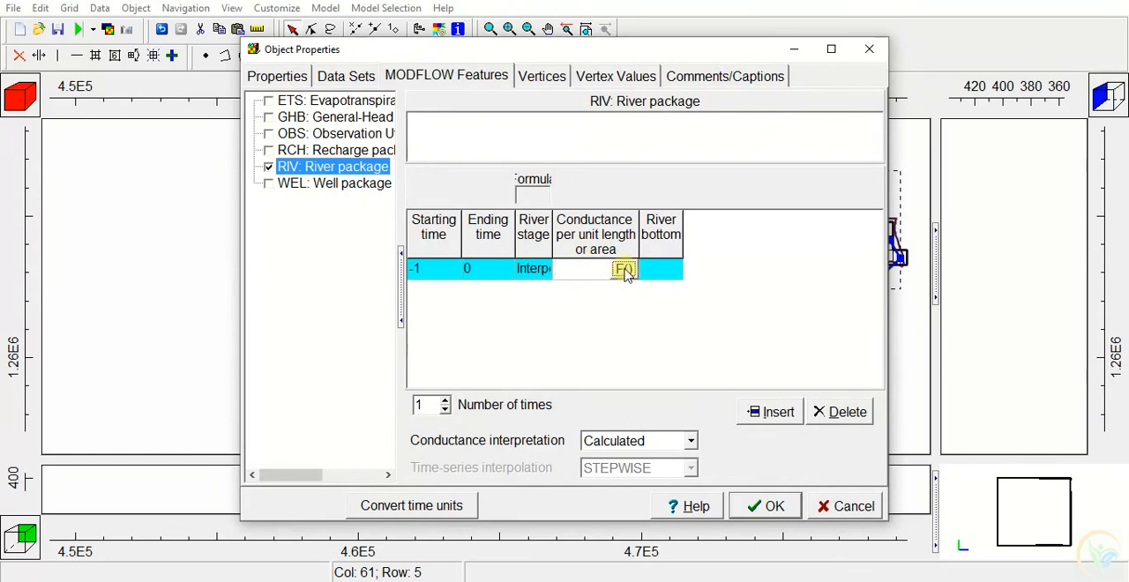
left_click(689, 506)
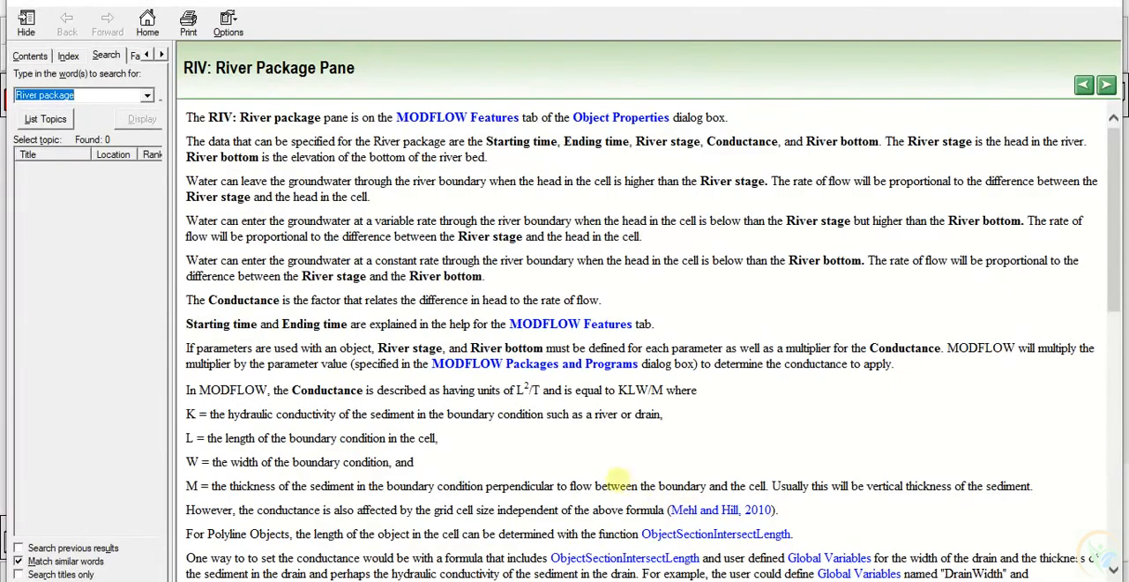
scroll(557, 390, "down", 6)
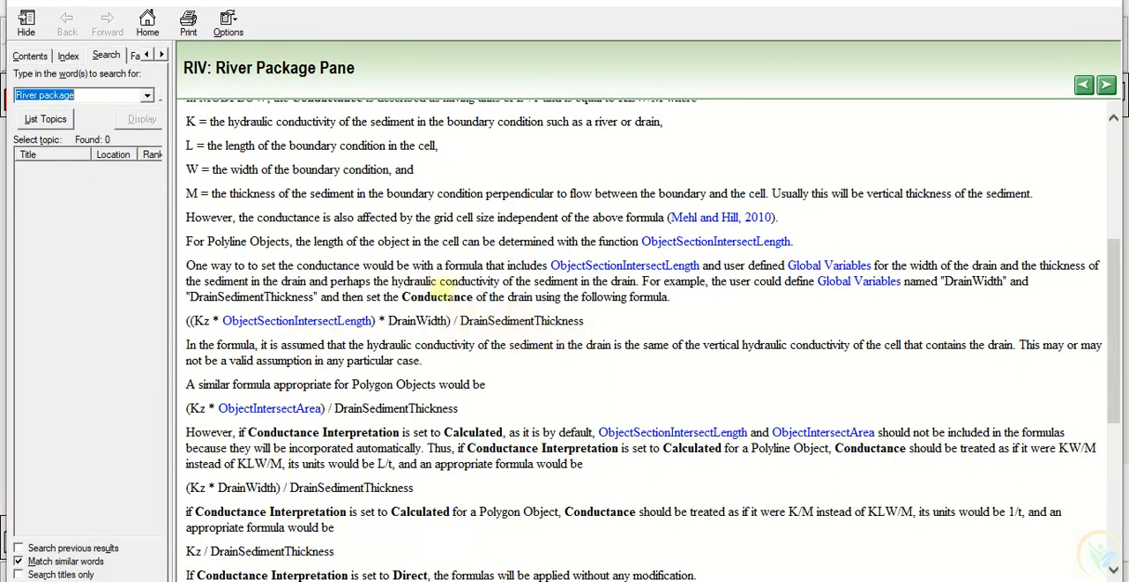
Review the River Package help on conductance and the KLW/M diagram image, and return to the object's properties
scroll(476, 278, "up", 5)
scroll(476, 276, "up", 2)
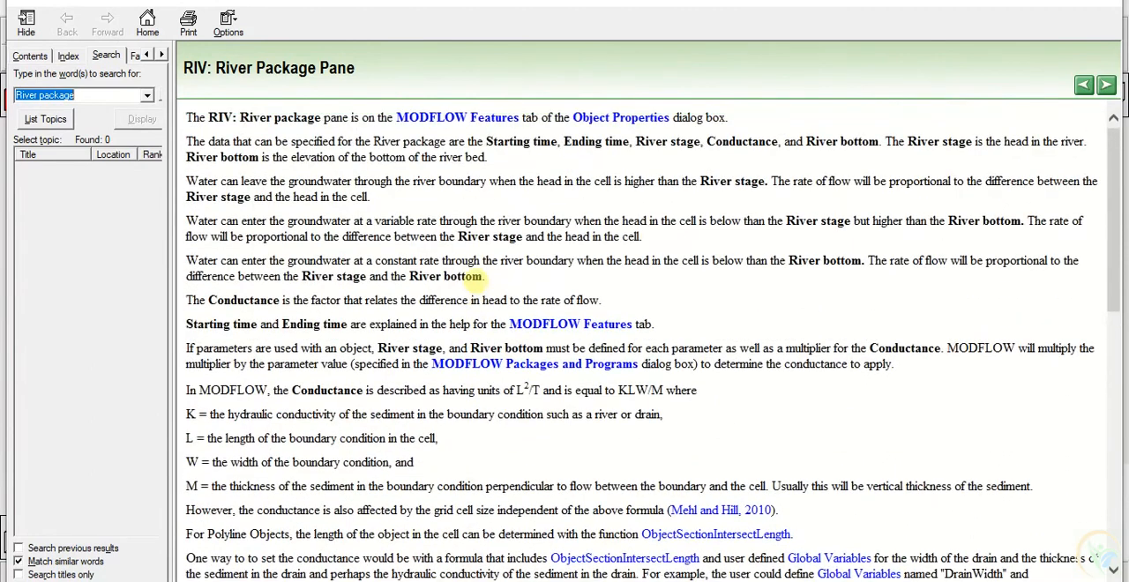
scroll(476, 276, "down", 2)
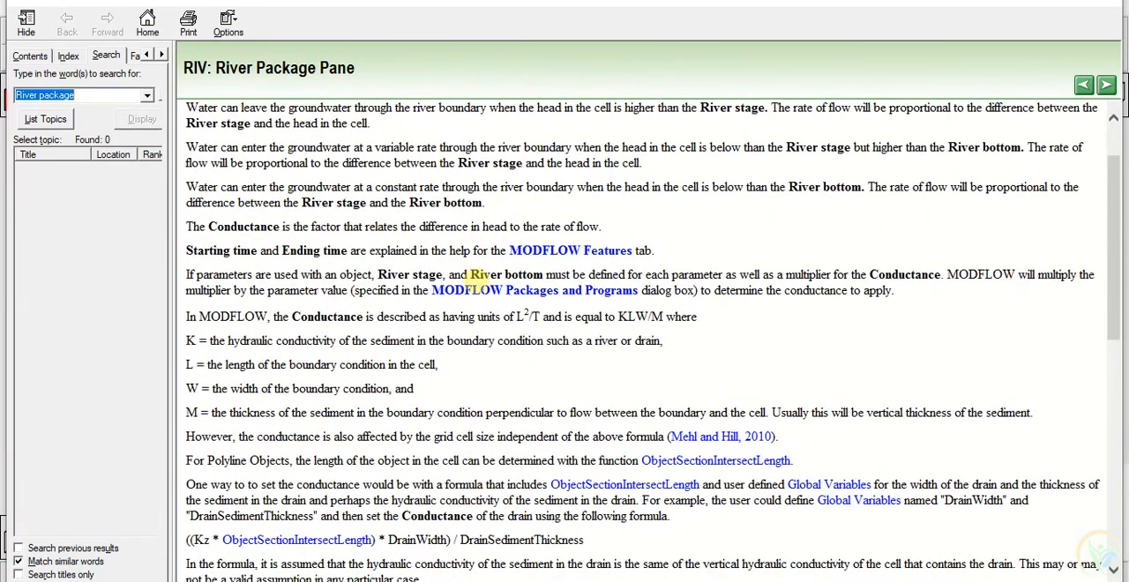
scroll(481, 277, "down", 4)
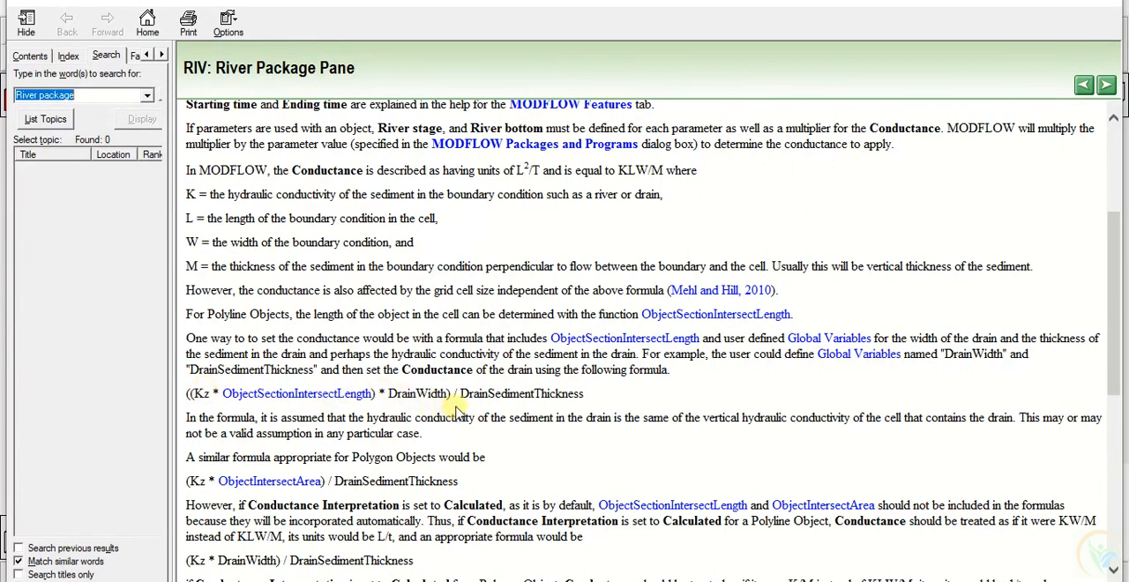
left_click(1033, 3)
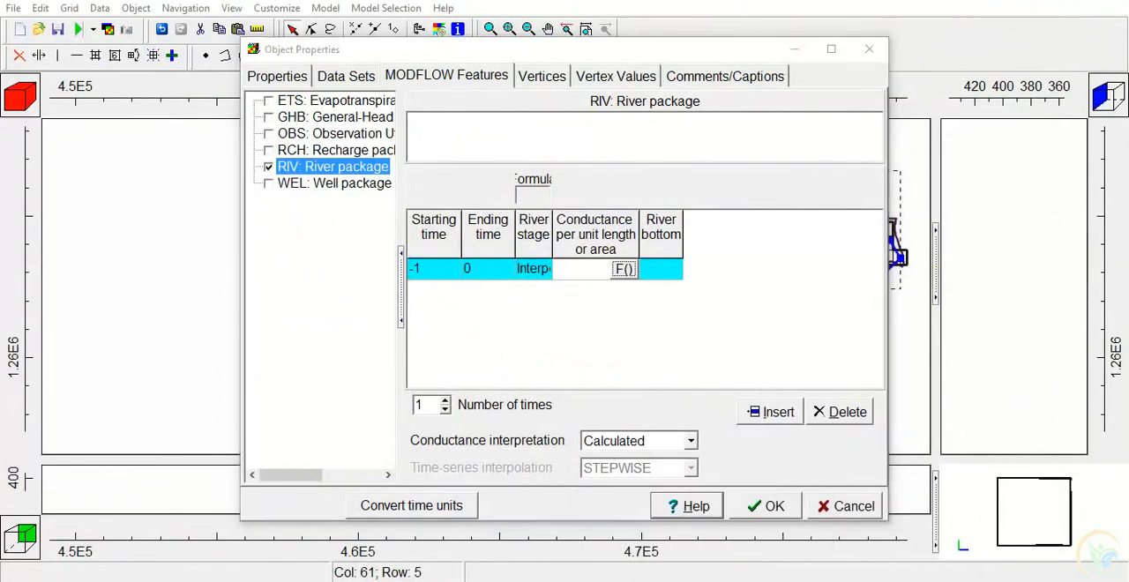
left_click(738, 580)
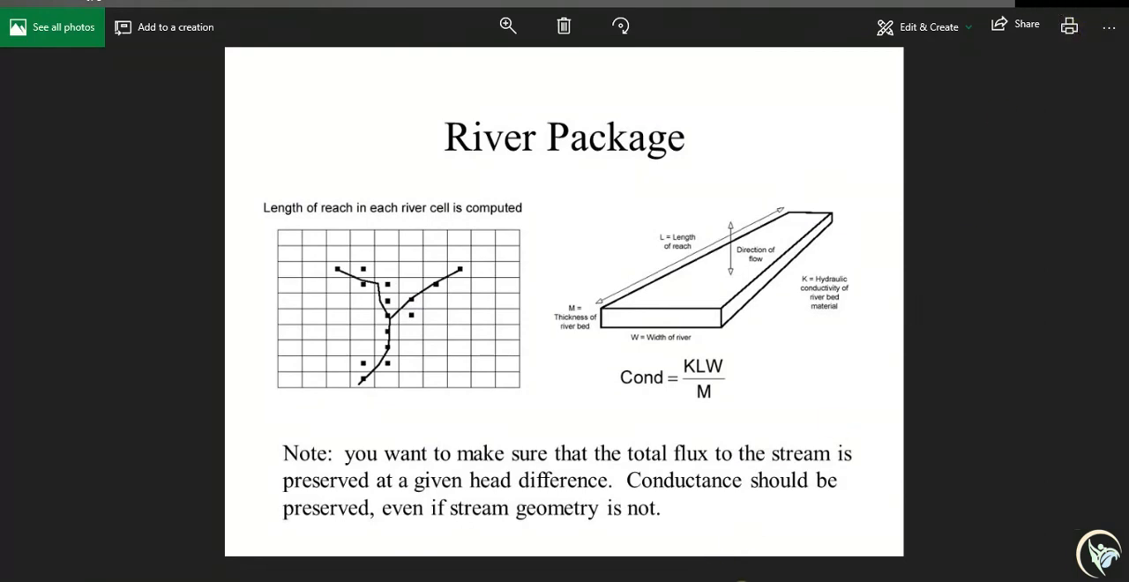
left_click(709, 580)
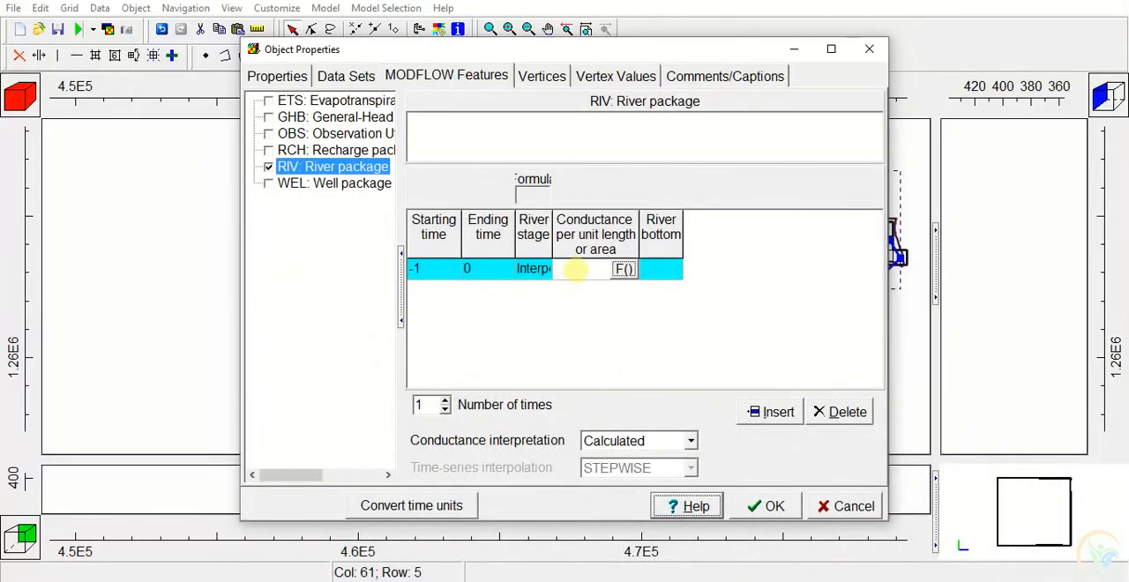
Insert the Kz hydrology data set as the first term of the conductance per unit length formula
left_click(625, 269)
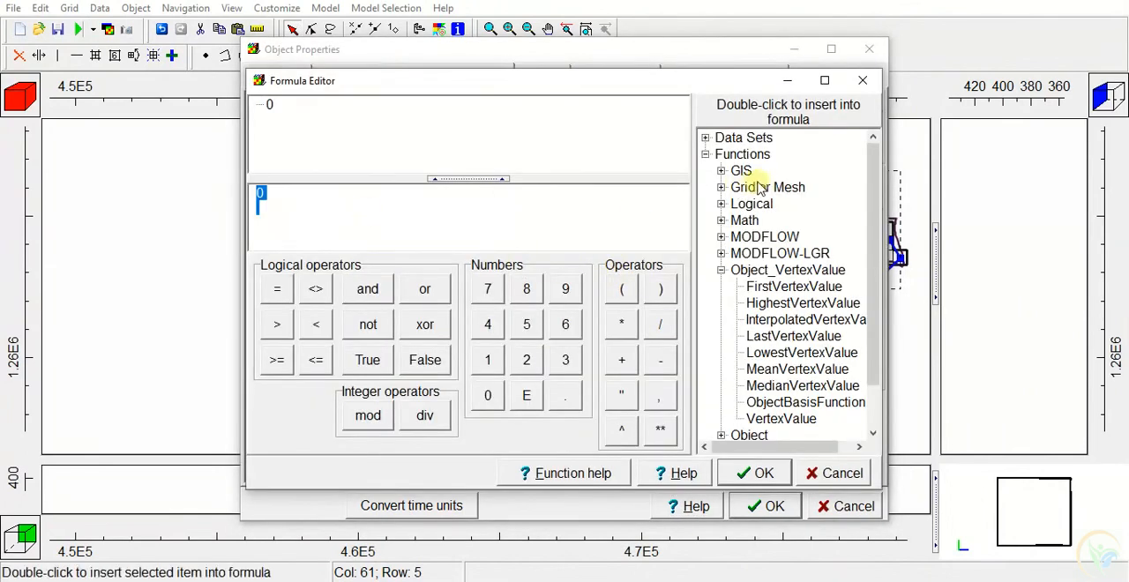
left_click(706, 138)
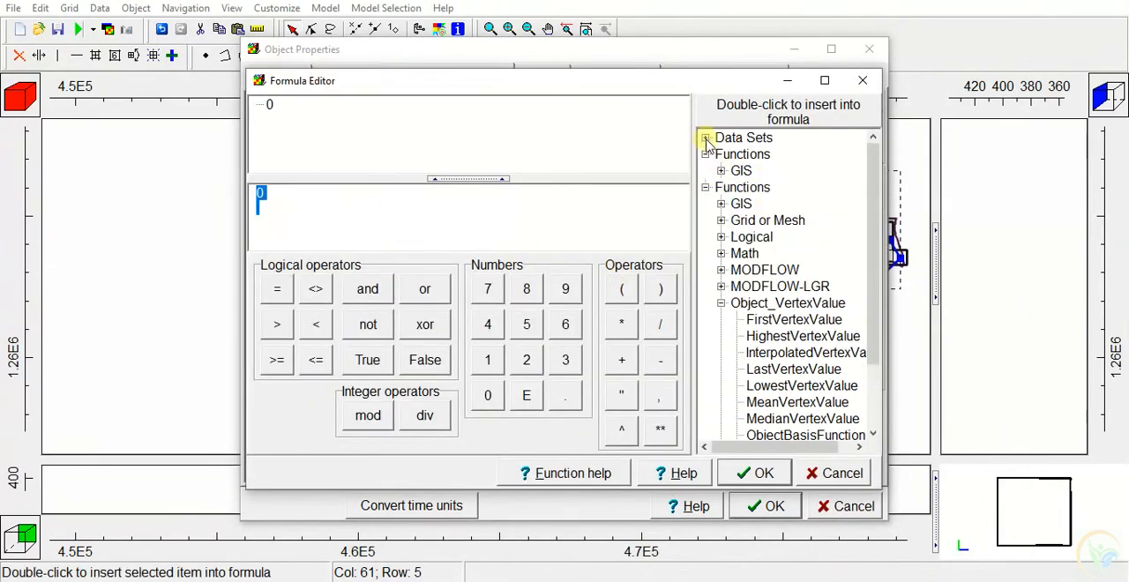
left_click(720, 154)
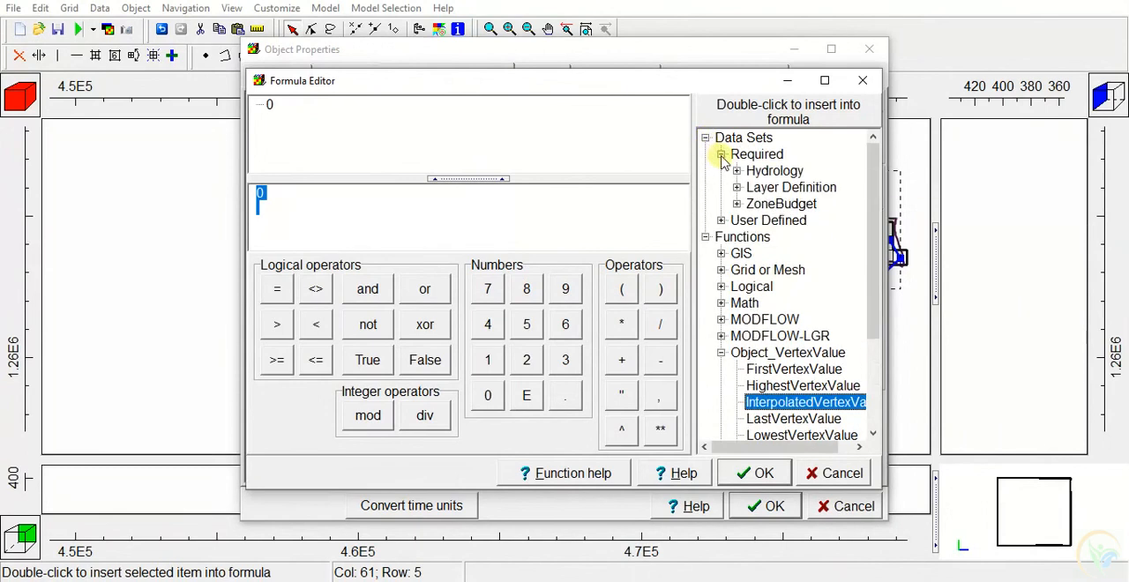
left_click(737, 172)
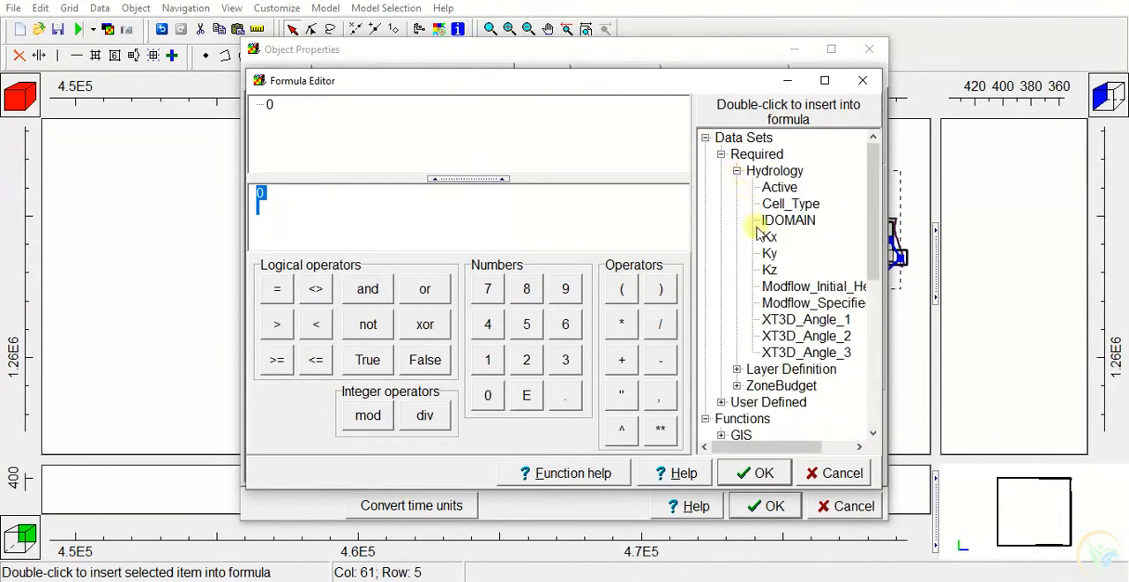
left_click(769, 270)
double_click(770, 270)
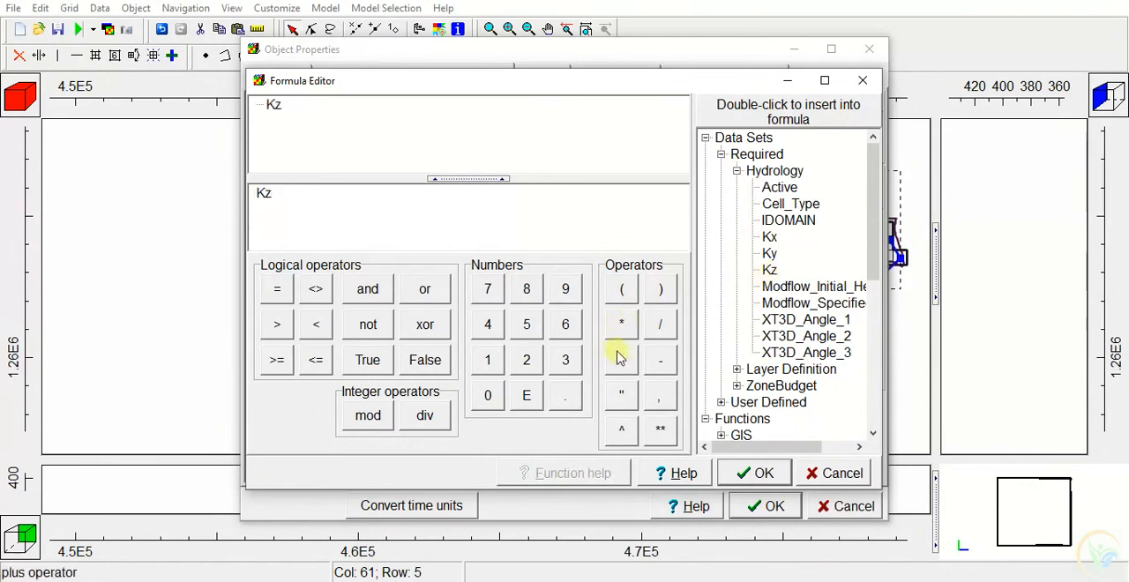
Complete the conductance formula as Kz * 50 / 1 and accept it
left_click(621, 324)
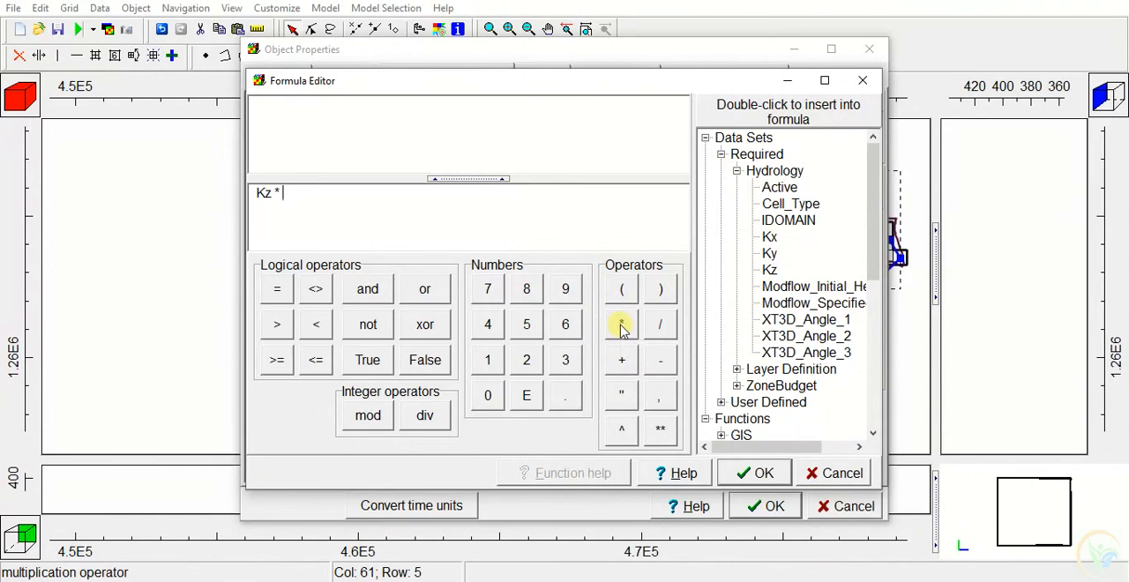
left_click(527, 323)
left_click(488, 399)
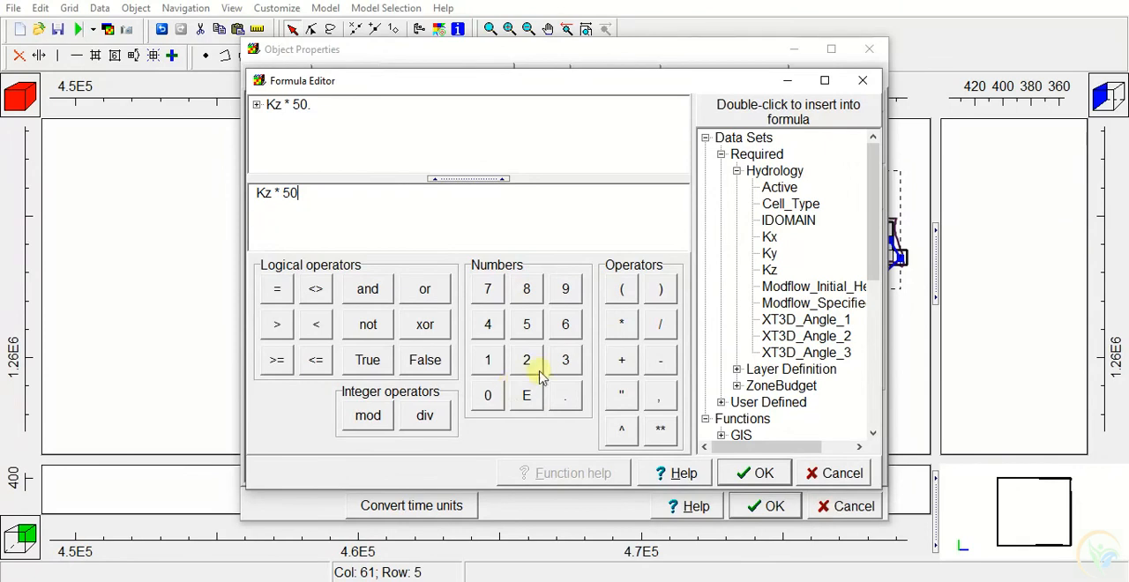
left_click(662, 326)
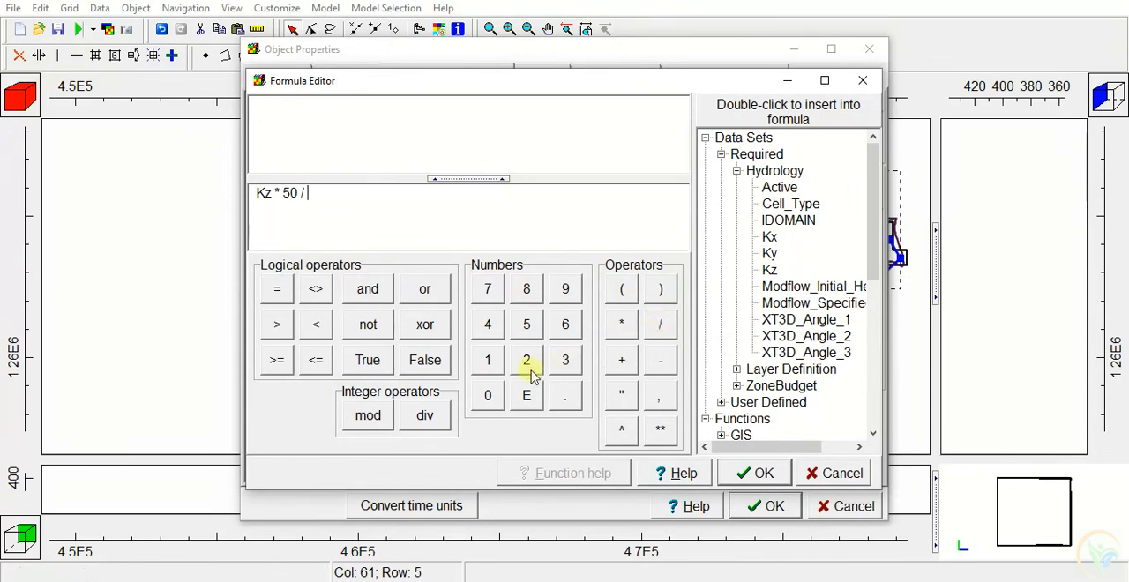
left_click(490, 358)
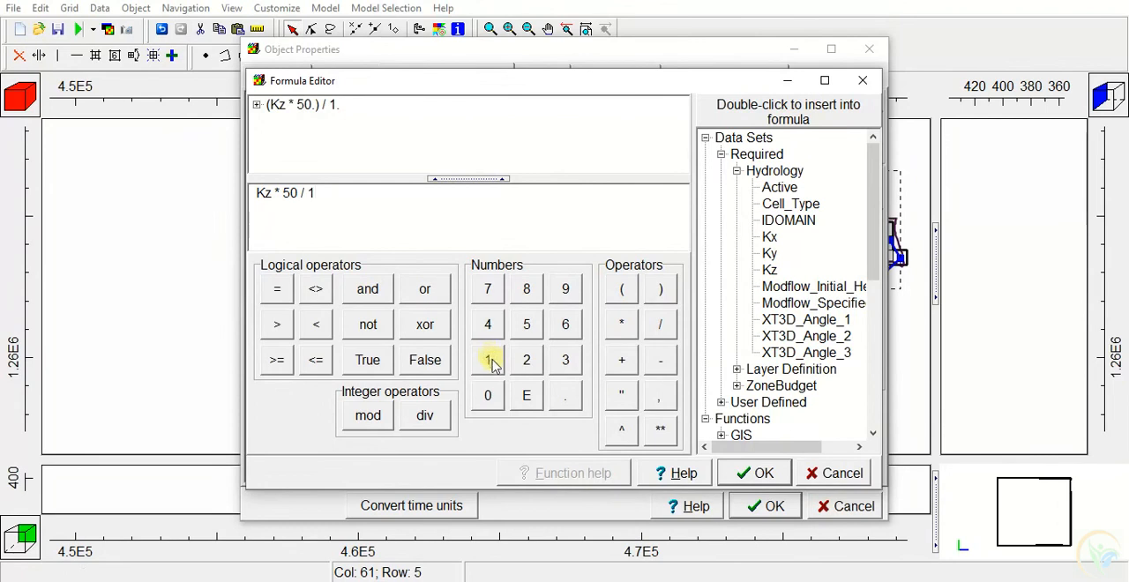
left_click(752, 472)
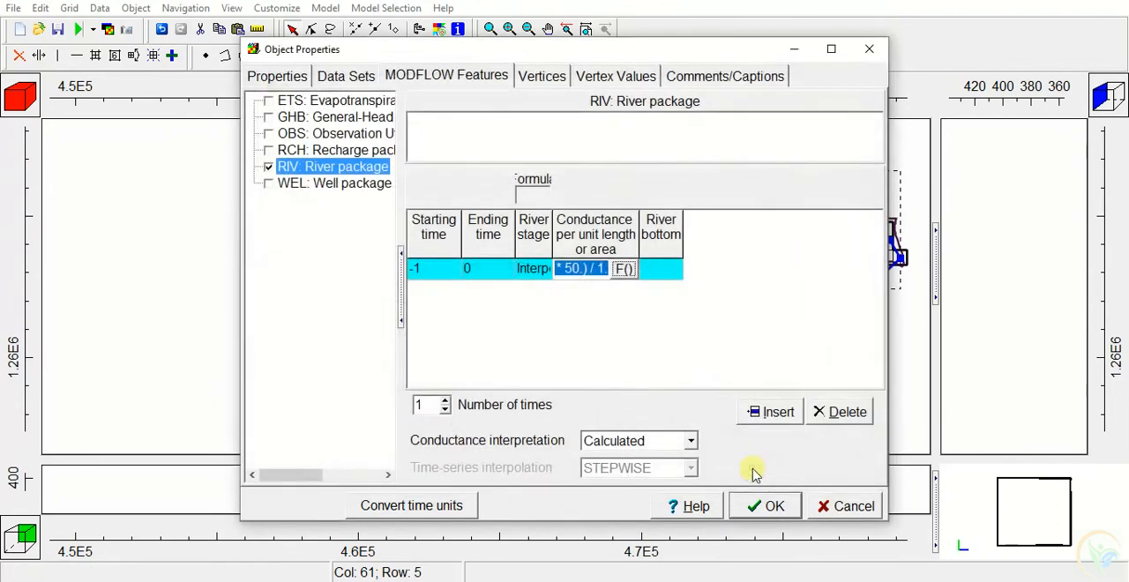
Insert the InterpolatedVertexValue function as the formula for the river bottom
left_click(667, 276)
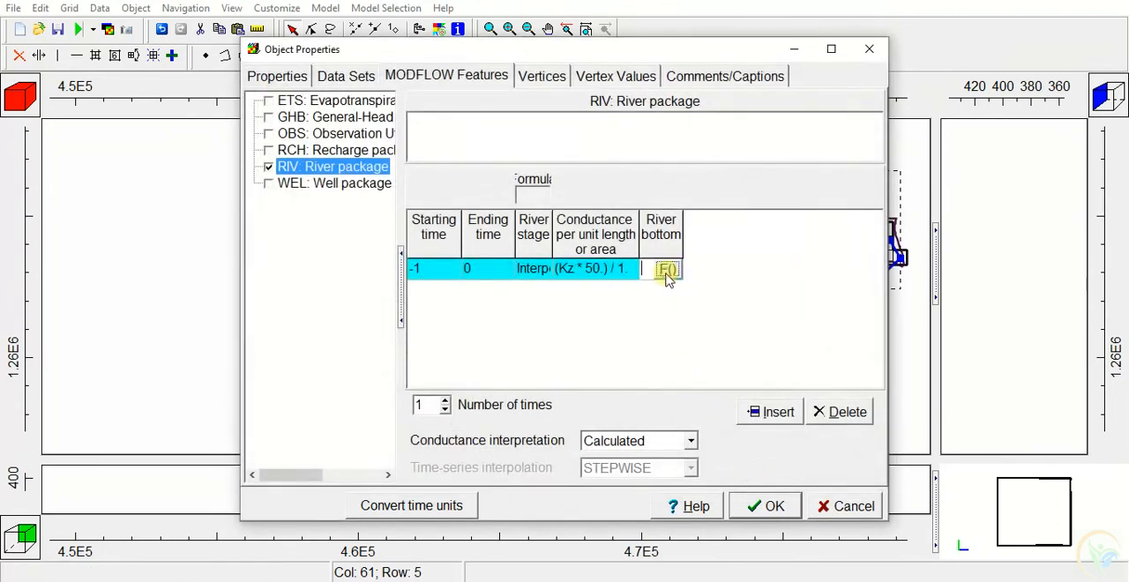
left_click(667, 269)
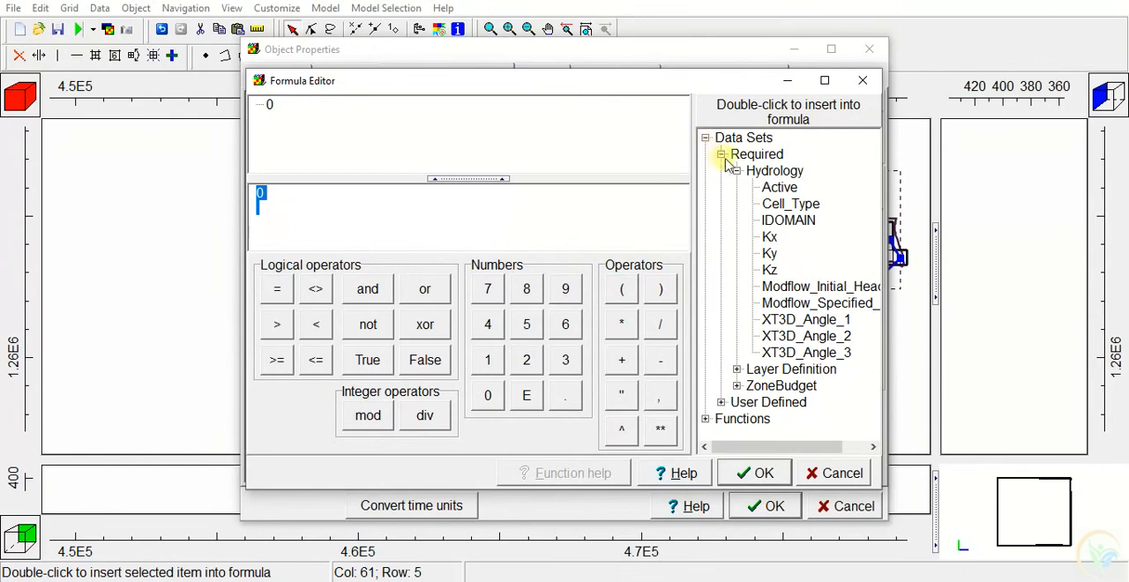
left_click(705, 138)
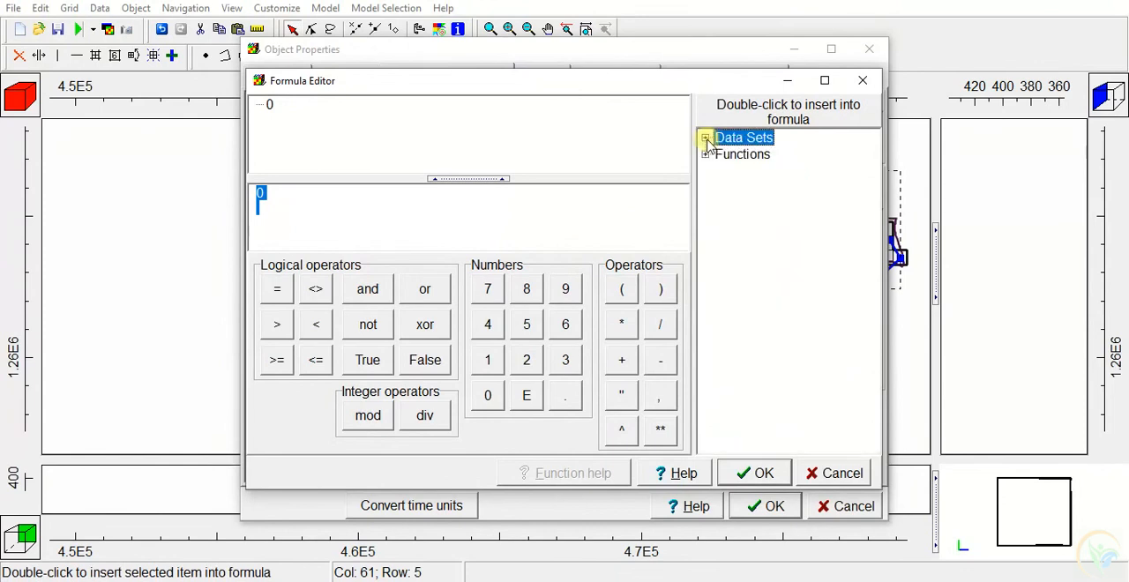
left_click(705, 154)
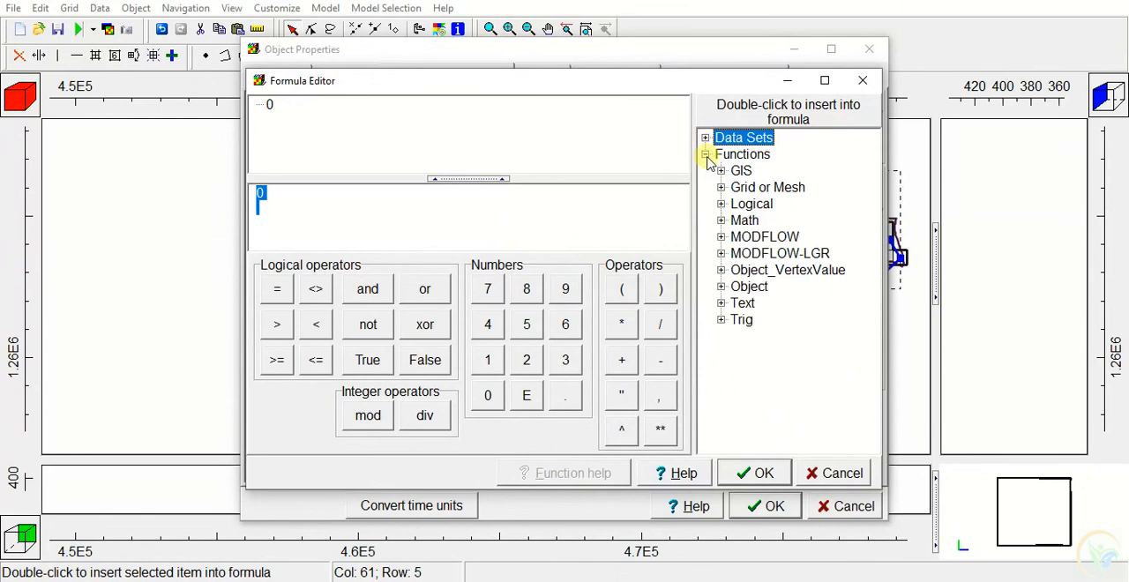
left_click(720, 270)
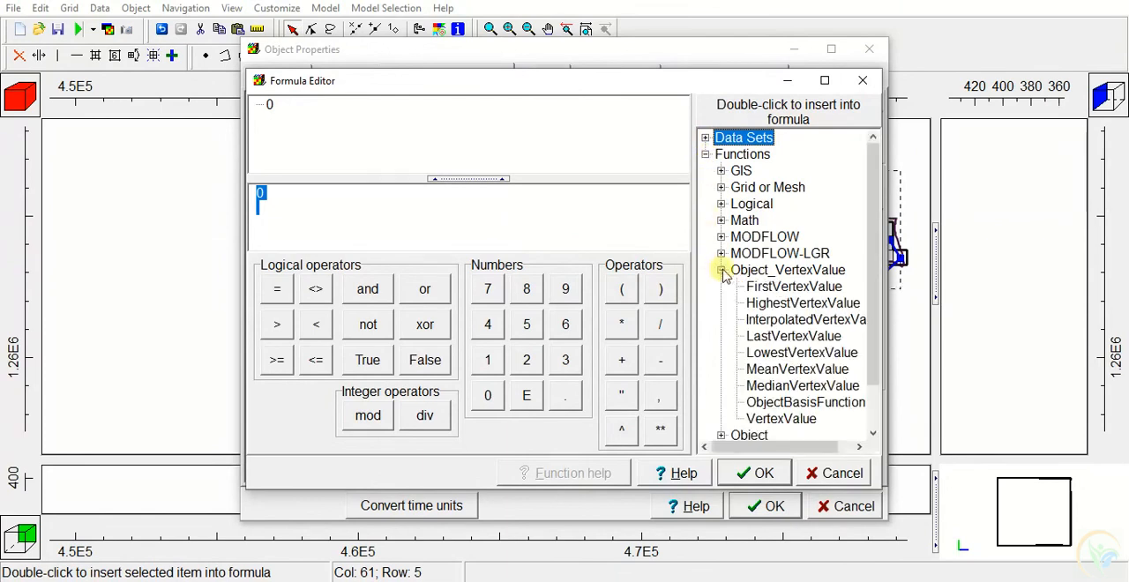
double_click(764, 324)
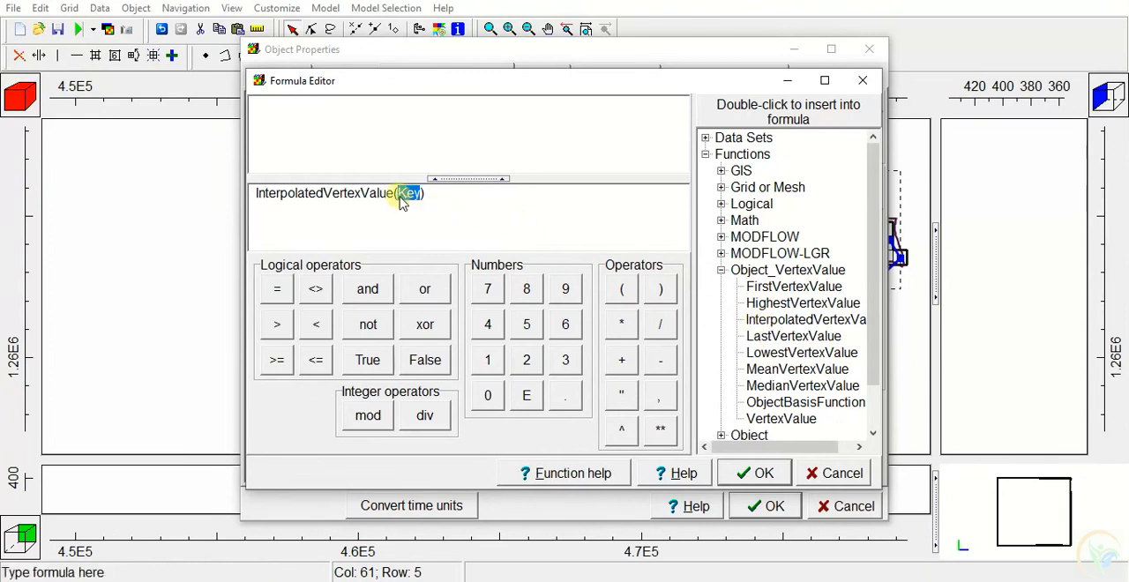
Replace the function's Key argument with "RiverStage", subtract 5 from the result and accept the river bottom formula
type("\"")
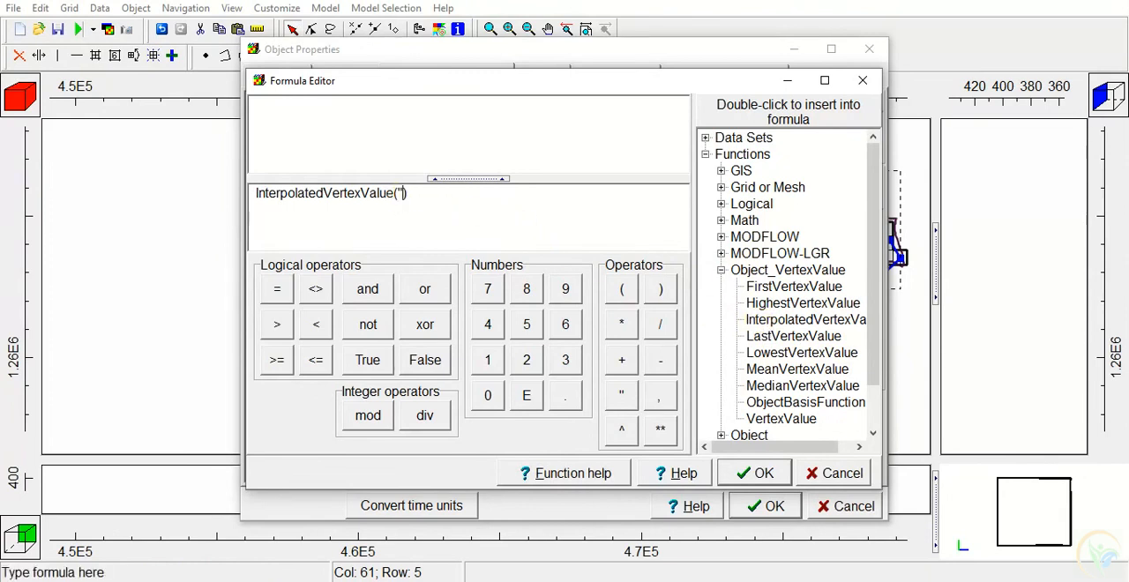
type("RiverStage\"")
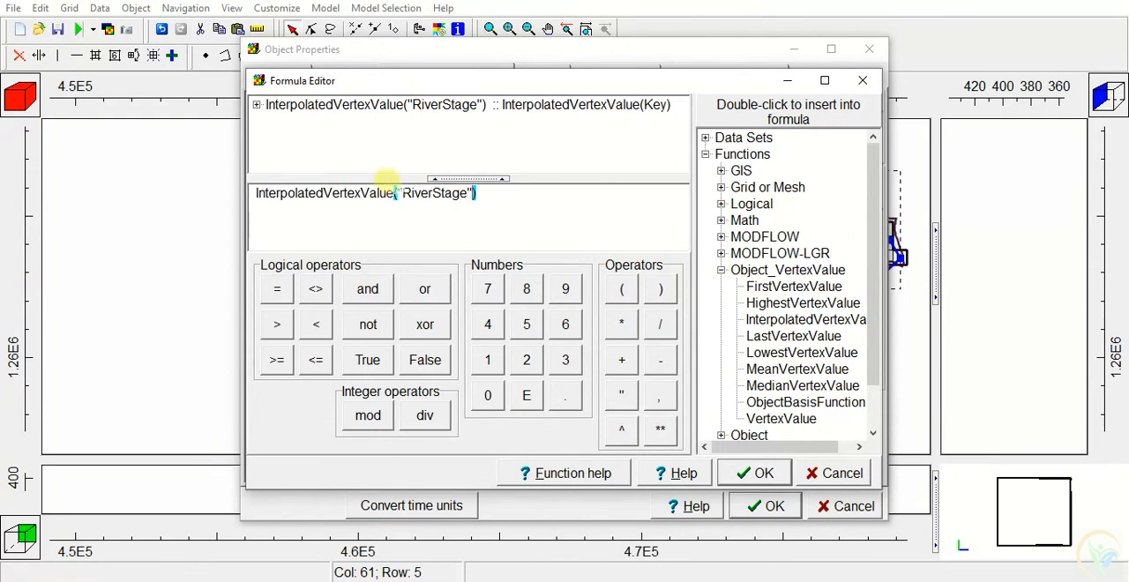
left_click(661, 361)
left_click(527, 324)
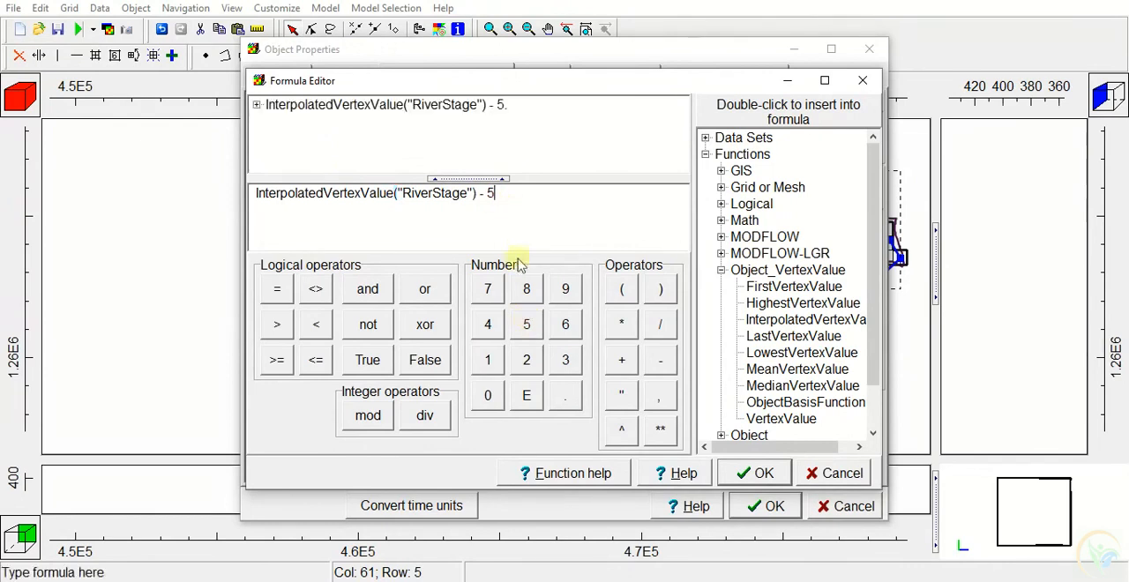
left_click(757, 473)
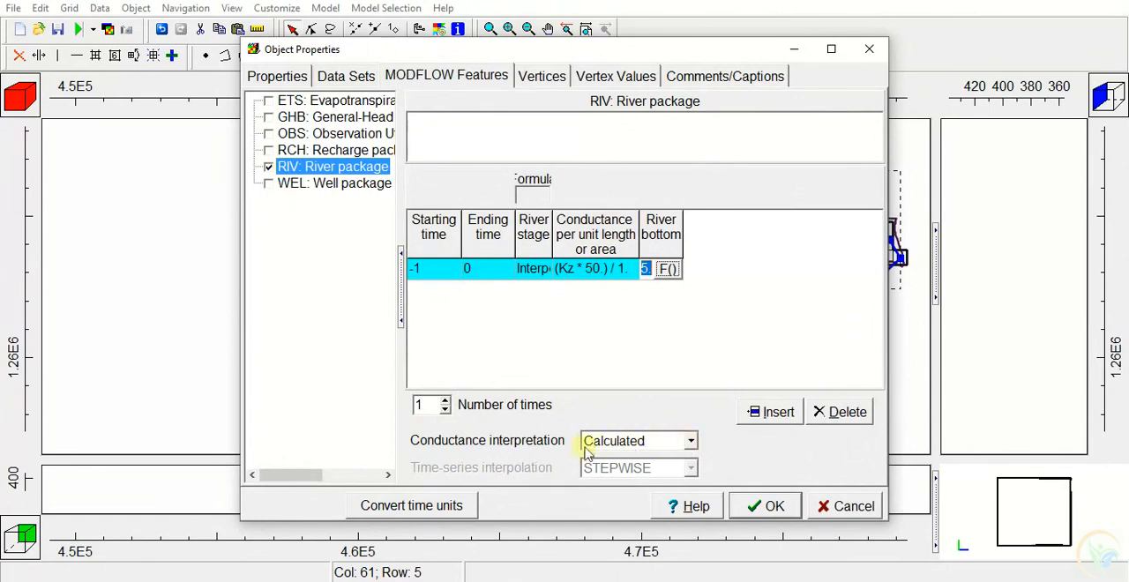
Keep the conductance interpretation as Calculated and accept the river object's properties
left_click(691, 441)
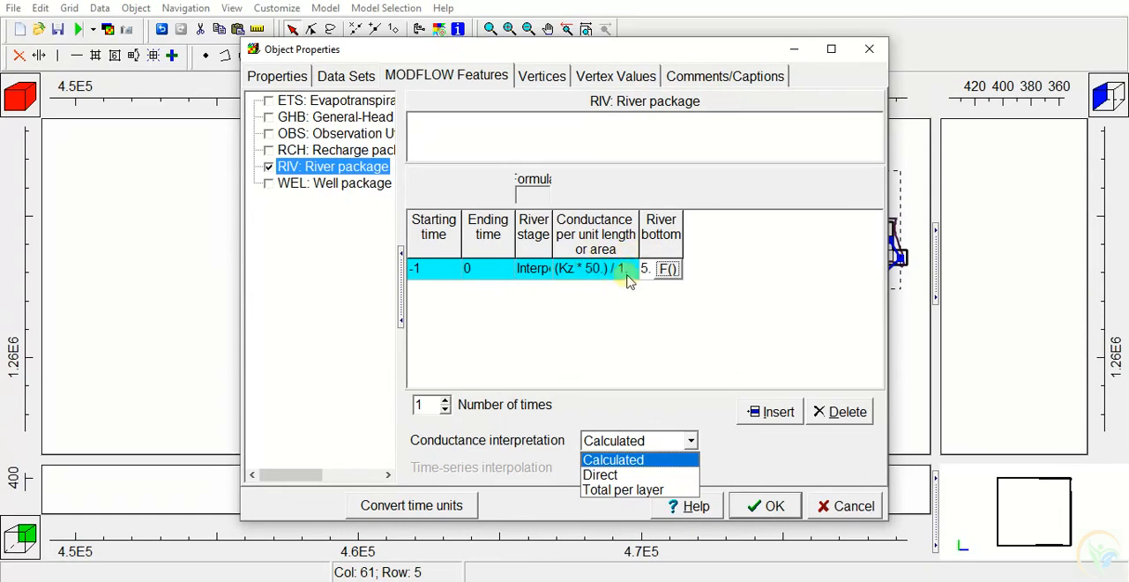
left_click(766, 507)
left_click(766, 507)
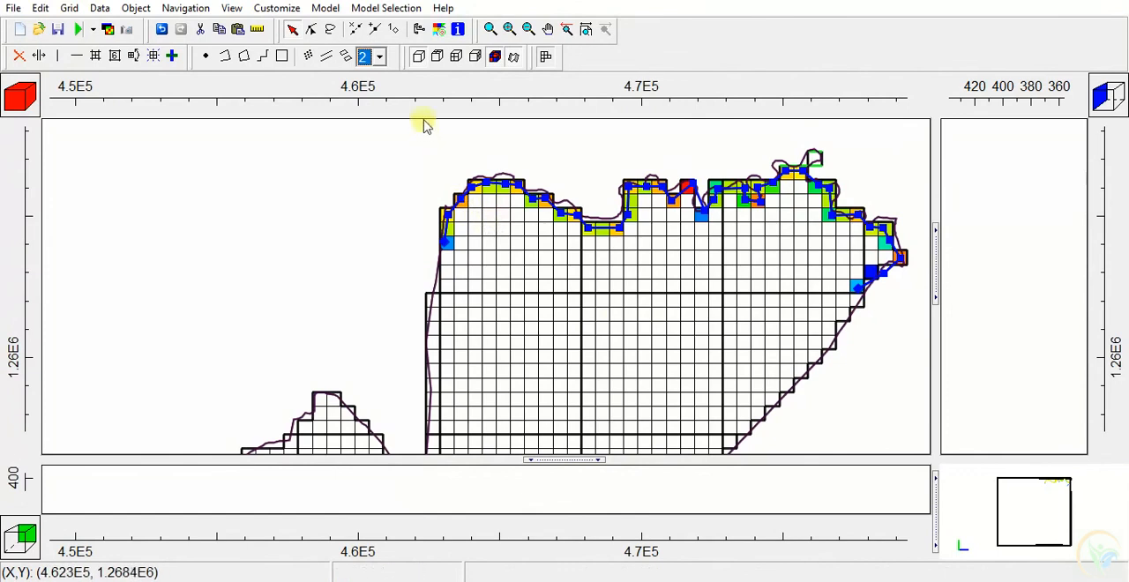
Check the grid colored by RIV Conductance, and recolor it by RIV Stage
left_click(438, 29)
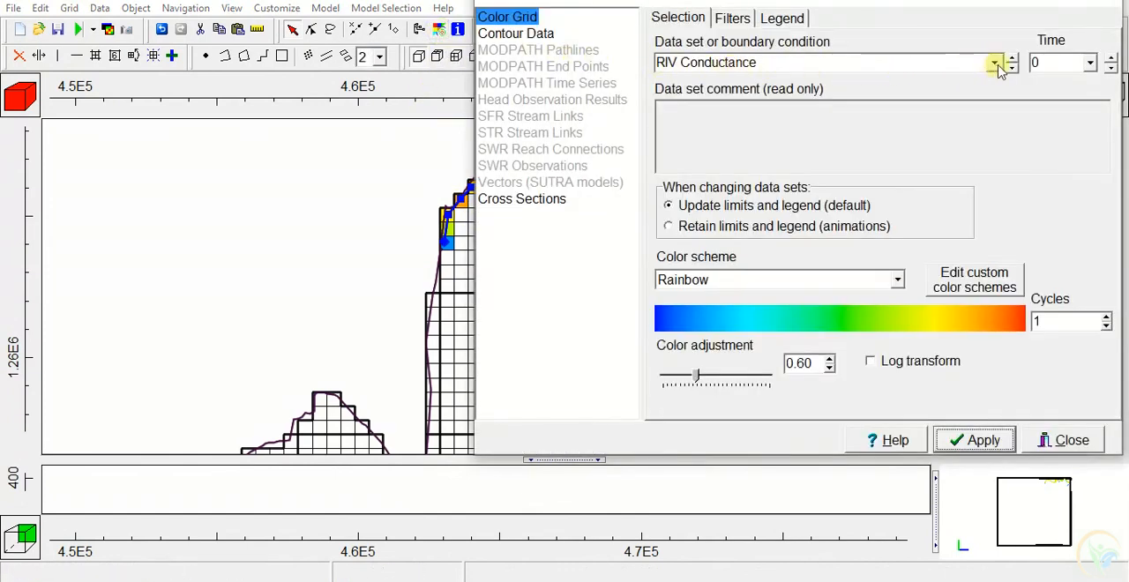
left_click(957, 429)
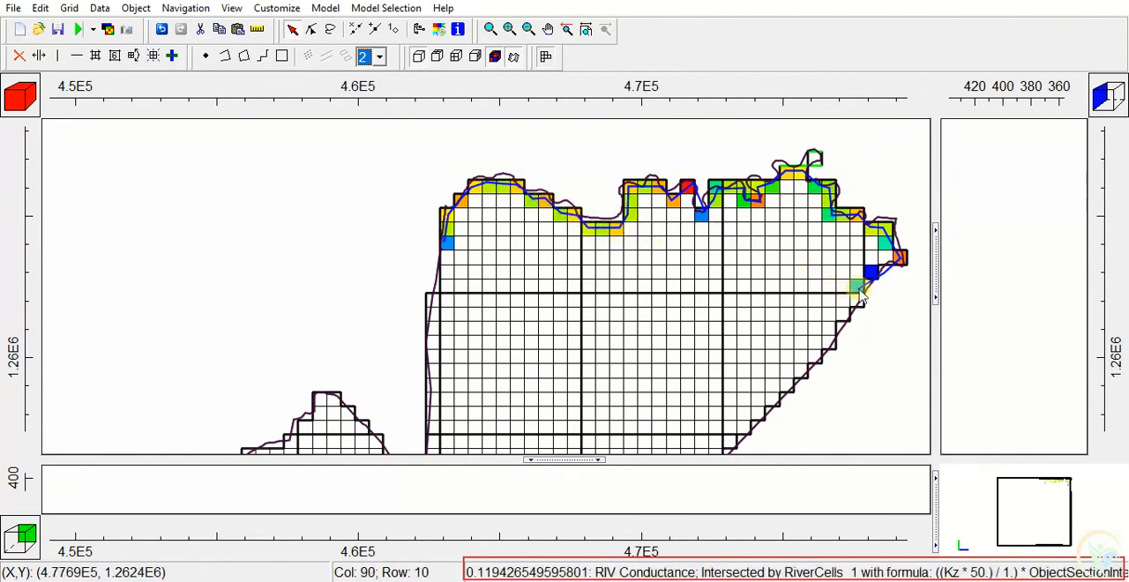
left_click(439, 29)
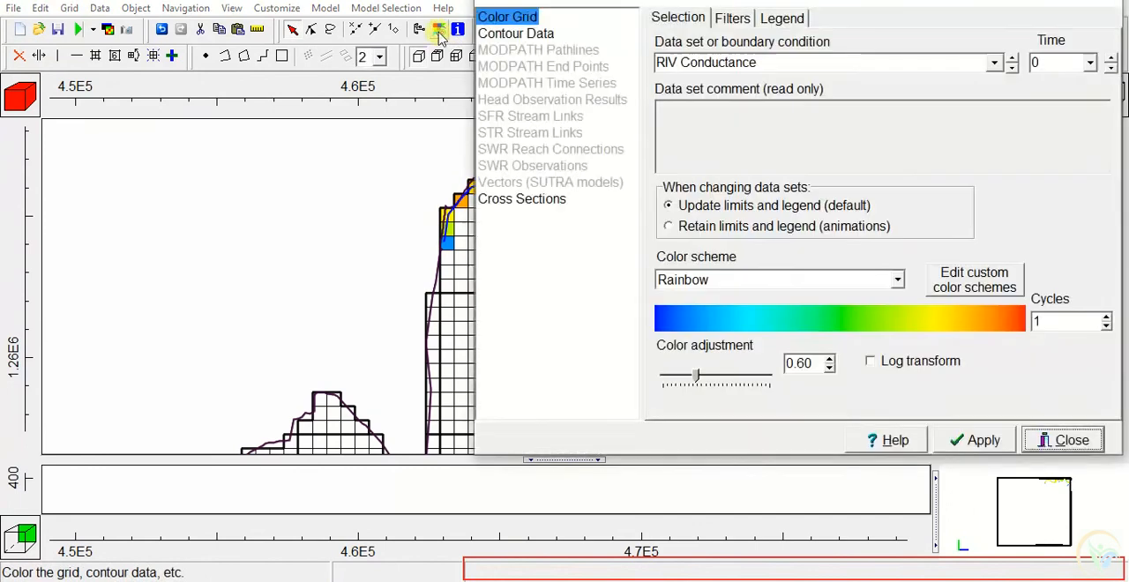
left_click(995, 63)
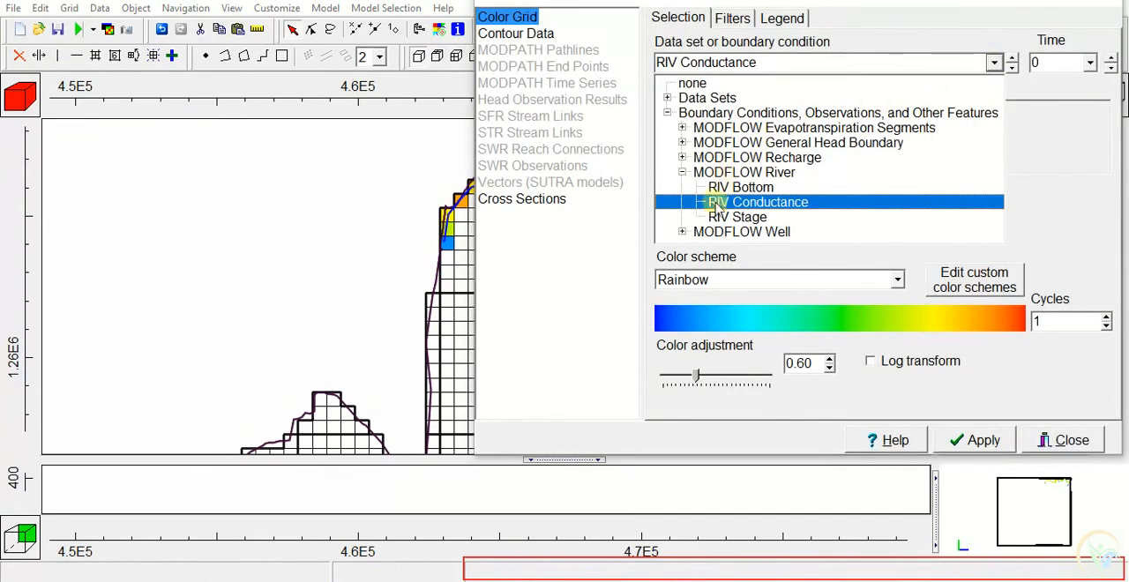
left_click(722, 218)
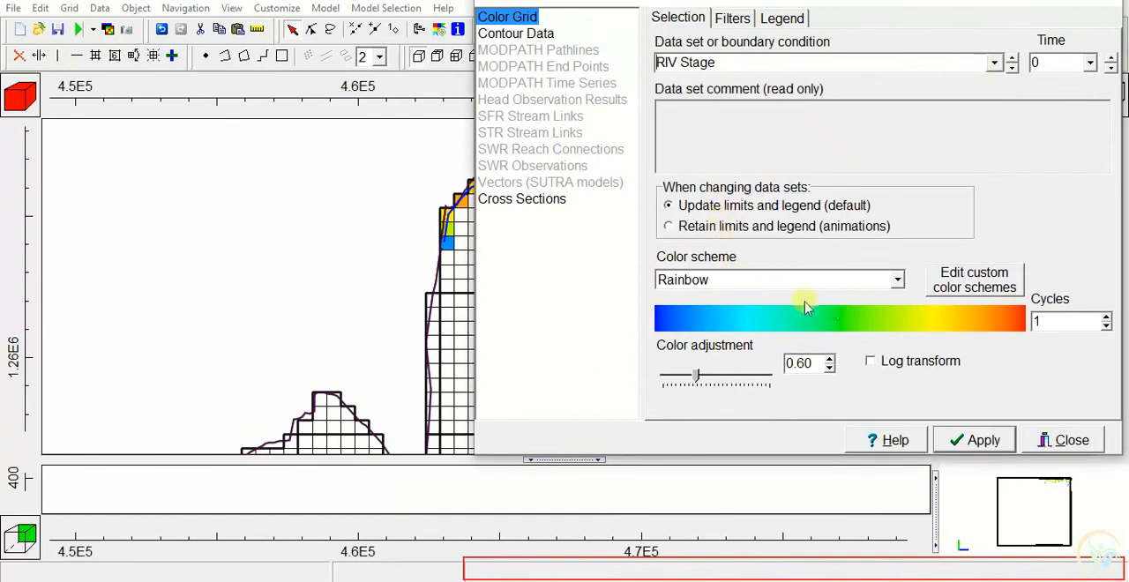
left_click(985, 440)
left_click(1067, 441)
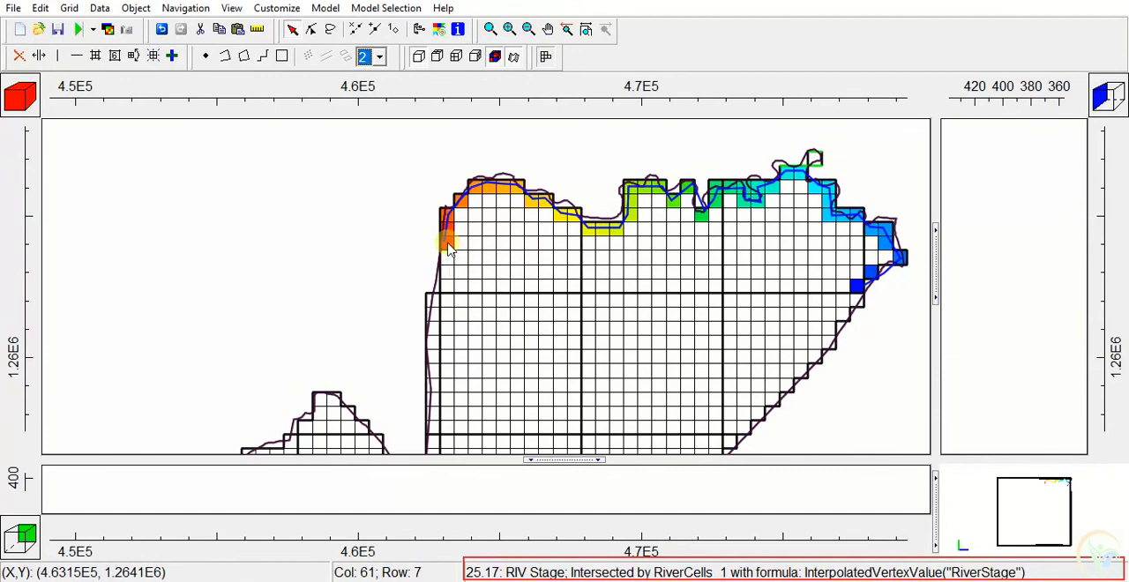
Color the grid by the RIV Bottom boundary condition and close the display settings
left_click(441, 31)
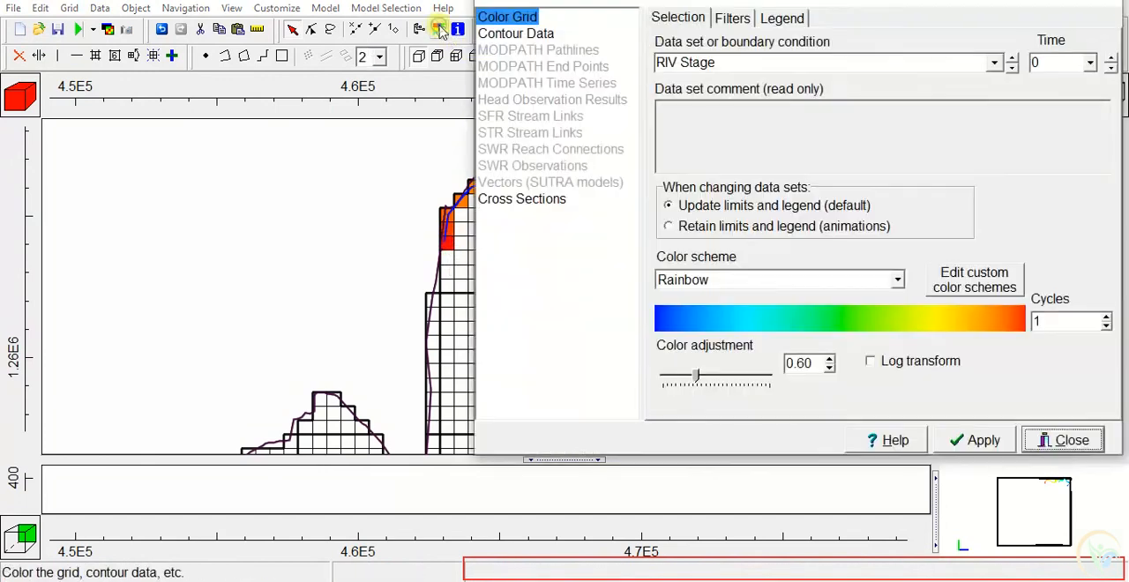
left_click(994, 63)
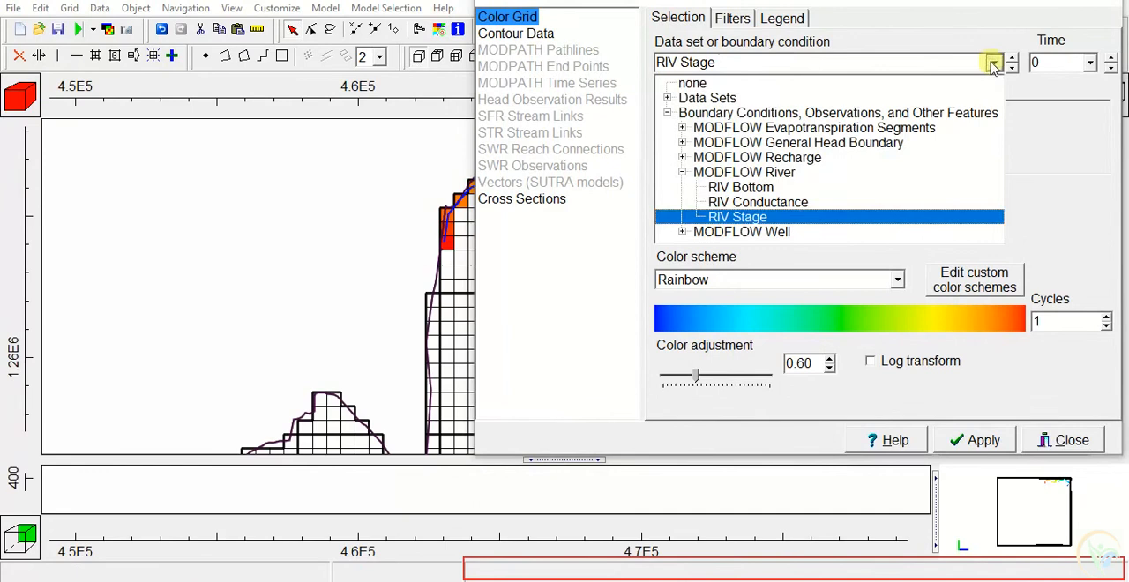
left_click(743, 187)
left_click(975, 440)
left_click(1072, 441)
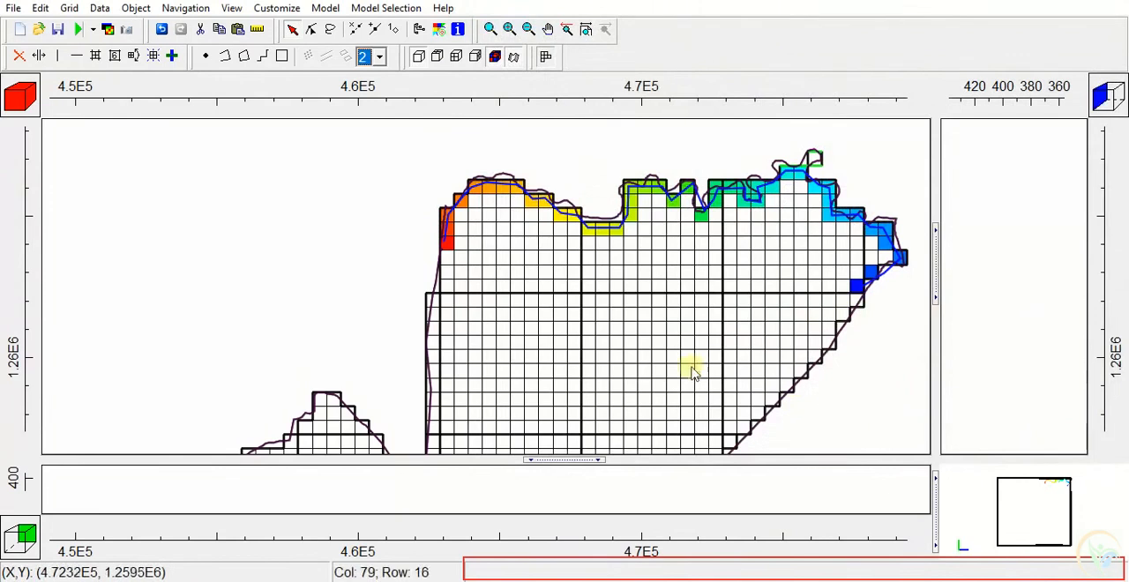